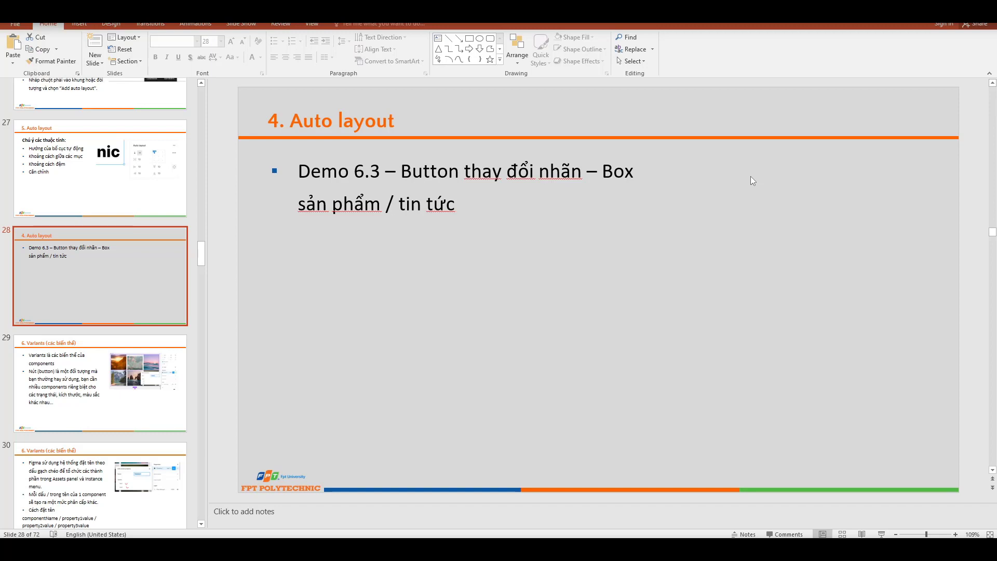
# - Leave PowerPoint slide 28 for the Figma 'thiet ke banner' file in the browser
pyautogui.hotkey('alt', 'Tab')
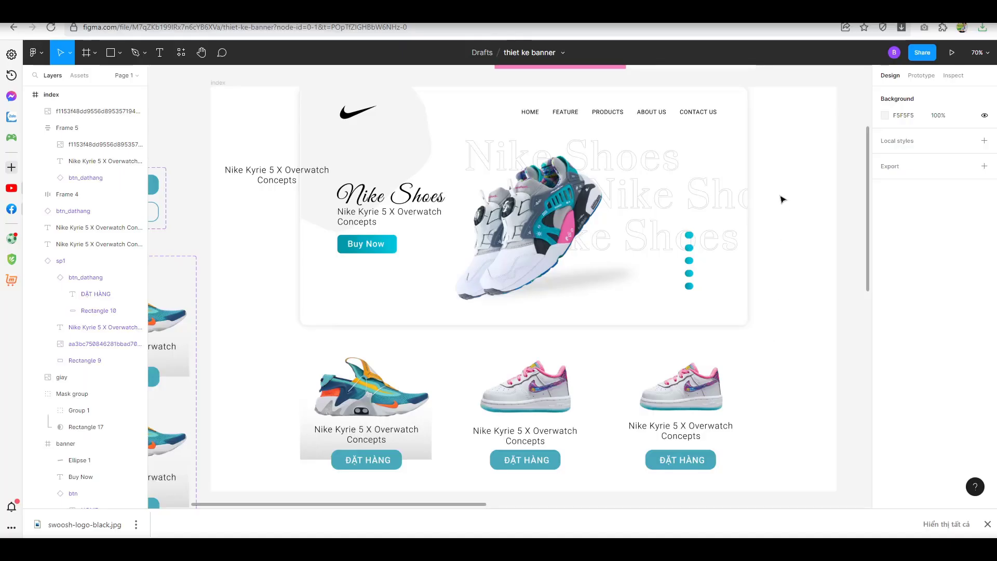
# - Shrink header Frame 4 so its links reflow, then stretch it back to 1045 × 72
pyautogui.scroll(1, 781, 198)
pyautogui.scroll(2, 764, 192)
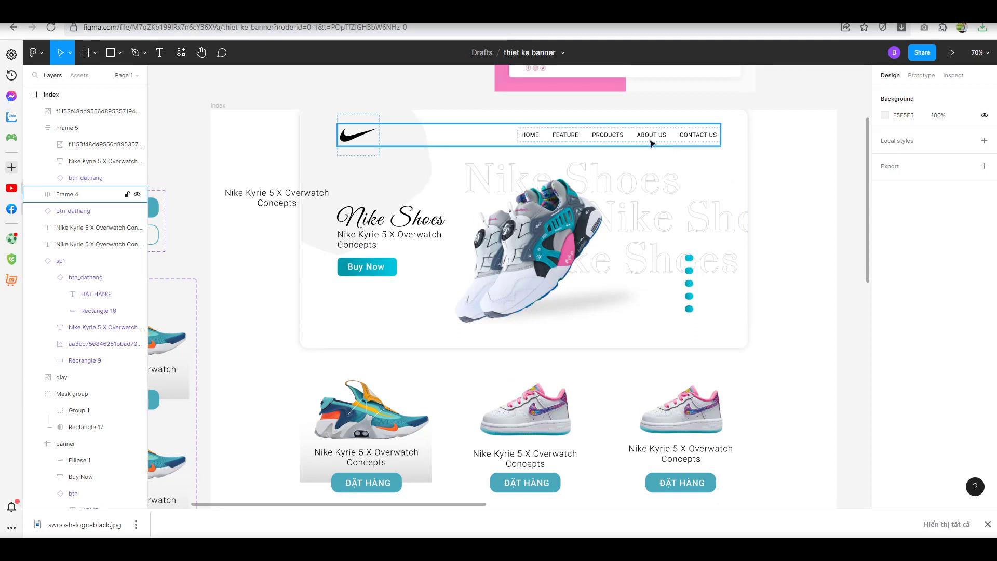
pyautogui.click(597, 145)
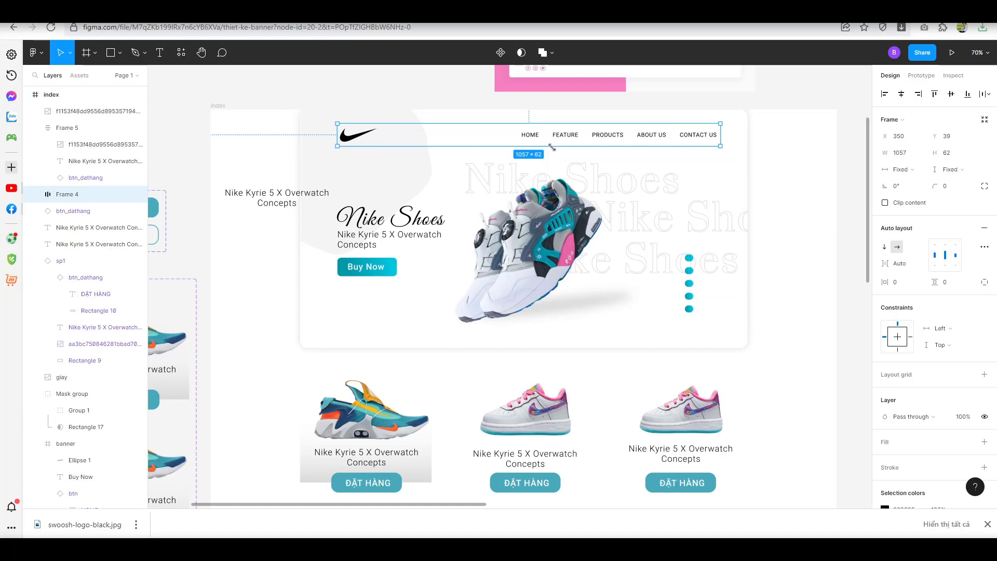
pyautogui.moveTo(552, 148); pyautogui.dragTo(566, 150)
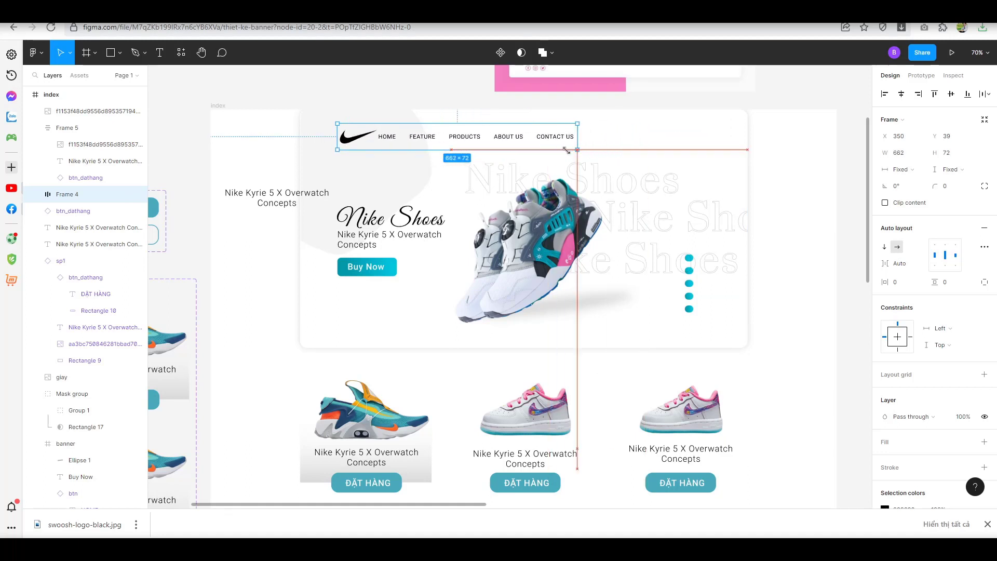
pyautogui.moveTo(566, 149); pyautogui.dragTo(715, 148)
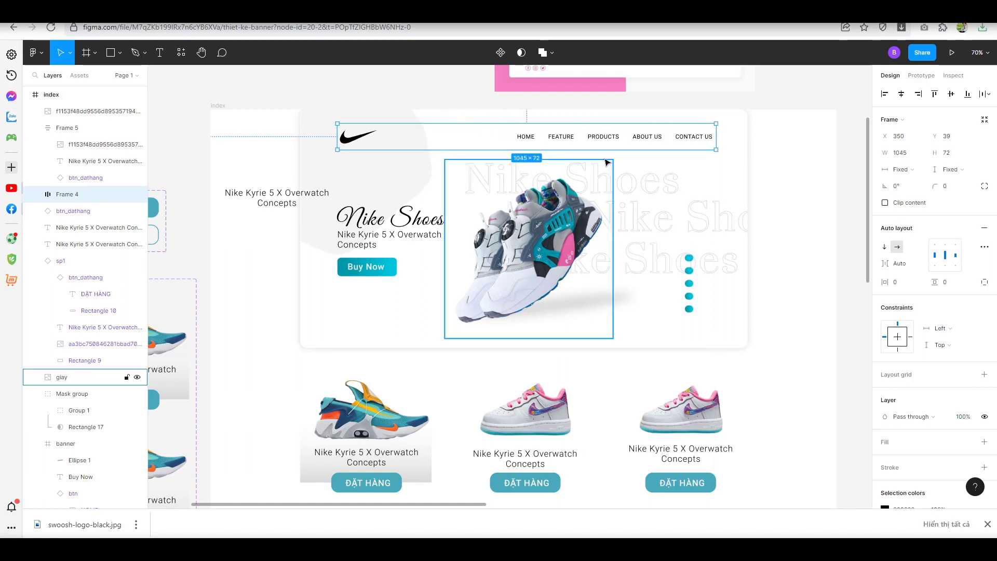
# - Shorten the middle product card, Frame 5, to 409 × 282
pyautogui.click(559, 420)
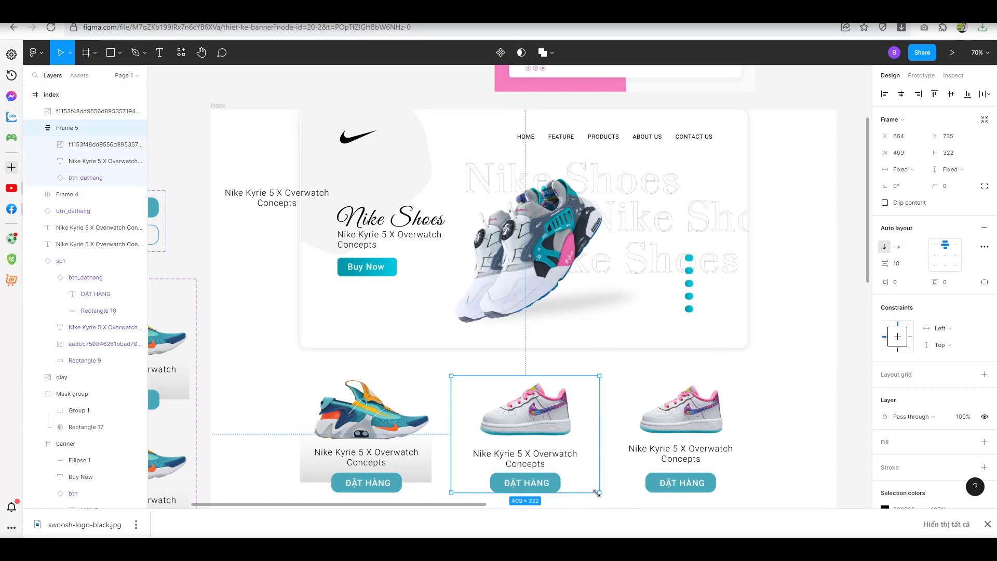
pyautogui.moveTo(576, 486)
pyautogui.mouseDown()
pyautogui.moveTo(536, 476)
pyautogui.moveTo(606, 491)
pyautogui.moveTo(549, 478)
pyautogui.moveTo(601, 479)
pyautogui.moveTo(530, 478)
pyautogui.moveTo(599, 480)
pyautogui.moveTo(589, 482)
pyautogui.moveTo(571, 471)
pyautogui.moveTo(605, 470)
pyautogui.moveTo(566, 470)
pyautogui.moveTo(610, 477)
pyautogui.moveTo(599, 478)
pyautogui.mouseUp()
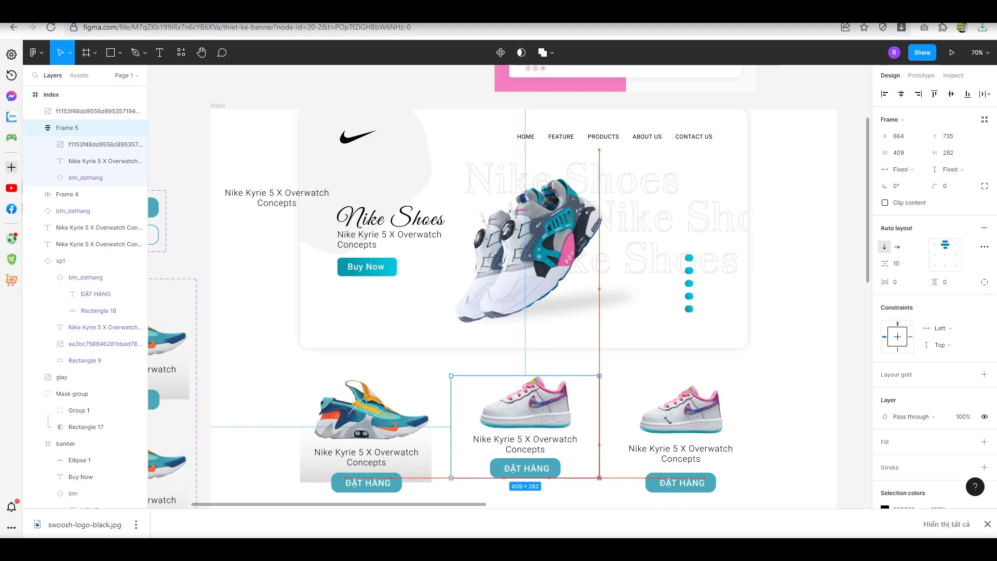
pyautogui.moveTo(717, 351)
pyautogui.mouseDown()
pyautogui.moveTo(646, 379)
pyautogui.moveTo(503, 370)
pyautogui.moveTo(627, 398)
pyautogui.moveTo(701, 468)
pyautogui.moveTo(714, 456)
pyautogui.moveTo(712, 438)
pyautogui.moveTo(726, 439)
pyautogui.mouseUp()
# - Move header Frame 4 out above the banner and paste the Nike logo into the banner
pyautogui.click(581, 227)
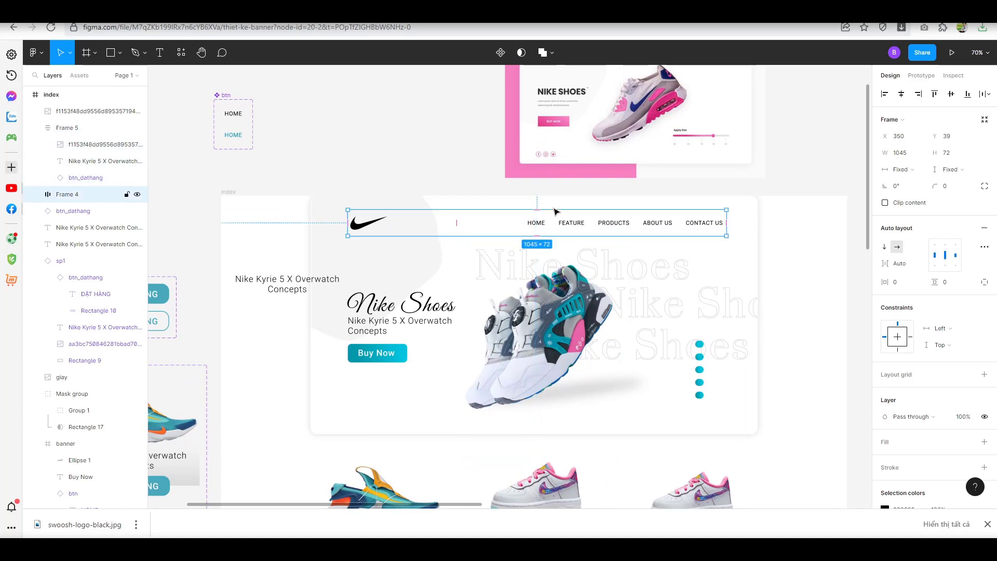
pyautogui.moveTo(566, 174)
pyautogui.mouseDown()
pyautogui.moveTo(554, 166)
pyautogui.moveTo(522, 178)
pyautogui.moveTo(570, 185)
pyautogui.mouseUp()
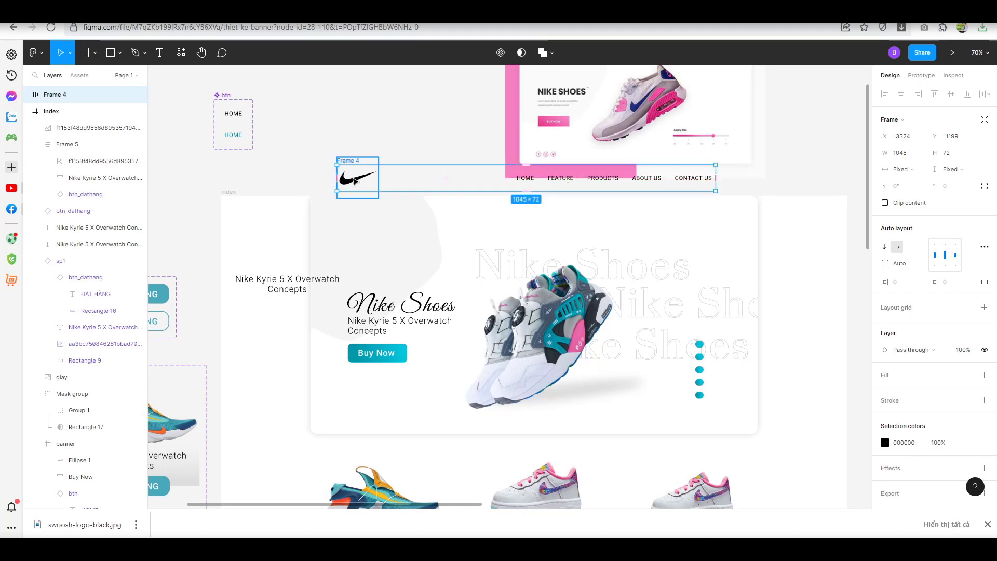
pyautogui.click(355, 181)
pyautogui.doubleClick(358, 182)
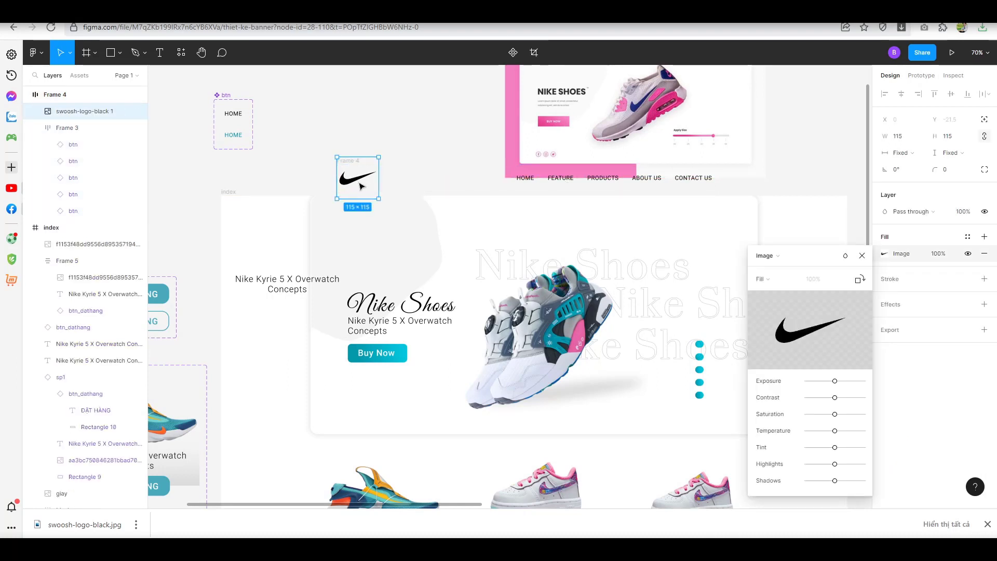
pyautogui.click(487, 238)
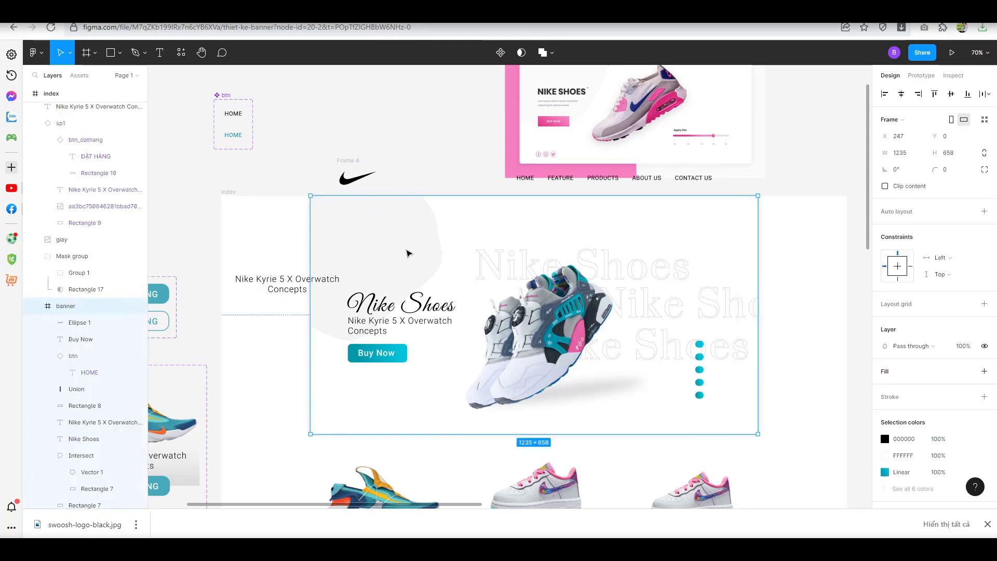
pyautogui.hotkey('ctrl', 'alt', 'v')
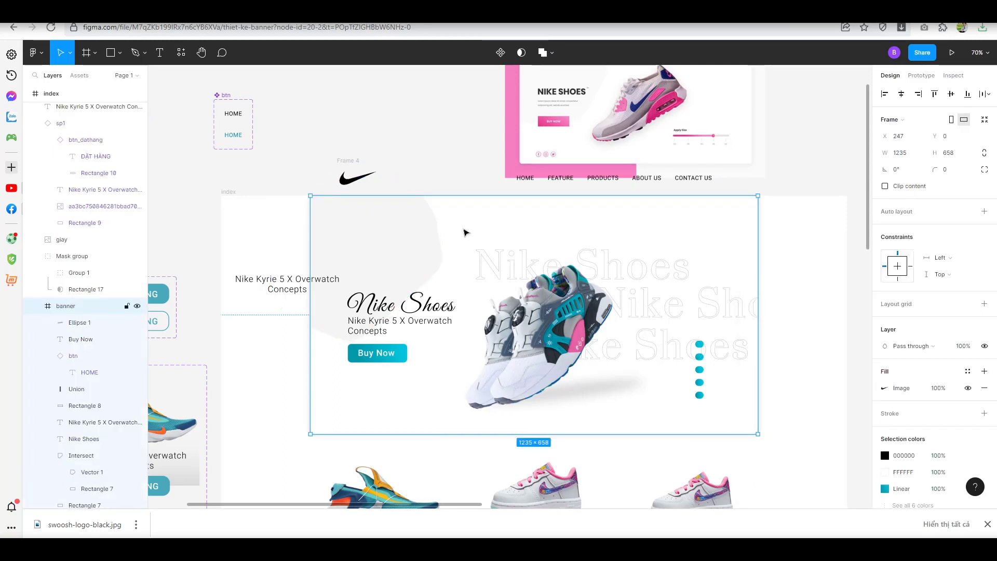
# - Duplicate the Nike logo and place the 115 × 115 copy at the banner's top-left
pyautogui.click(354, 183)
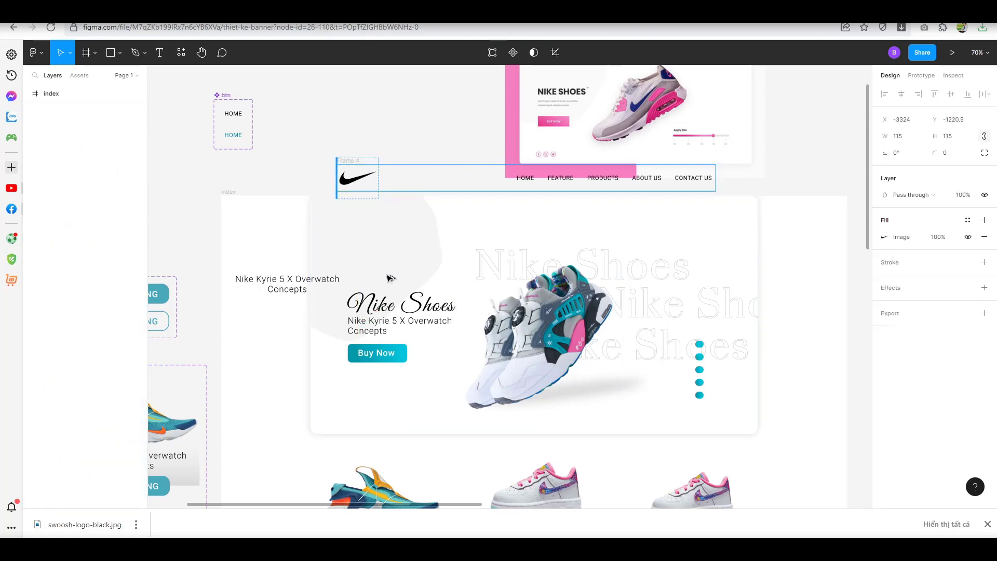
pyautogui.hotkey('ctrl', 'd')
pyautogui.moveTo(325, 232)
pyautogui.mouseDown()
pyautogui.moveTo(395, 236)
pyautogui.moveTo(359, 223)
pyautogui.mouseUp()
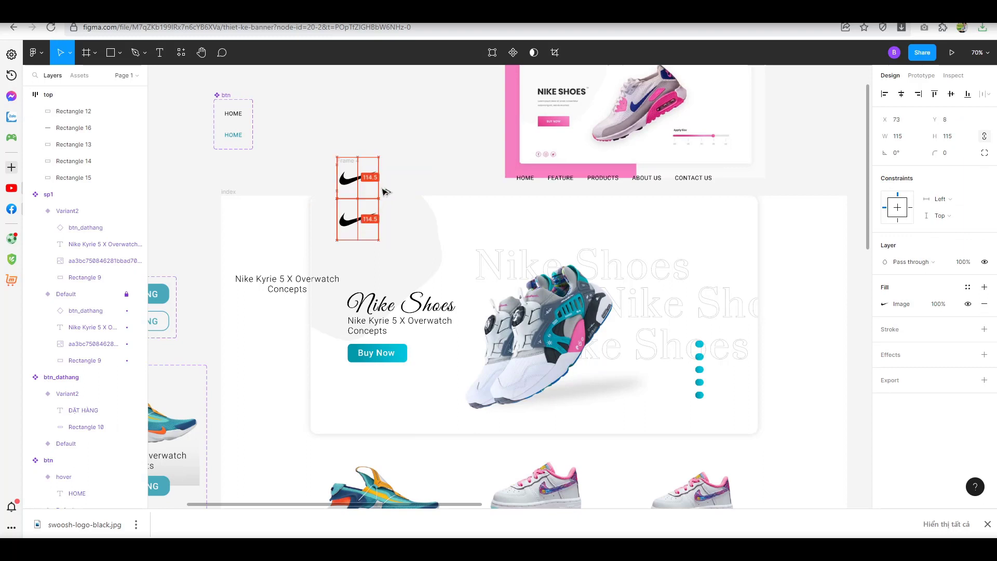
pyautogui.moveTo(383, 190)
pyautogui.mouseDown()
pyautogui.moveTo(393, 187)
pyautogui.moveTo(362, 223)
pyautogui.mouseUp()
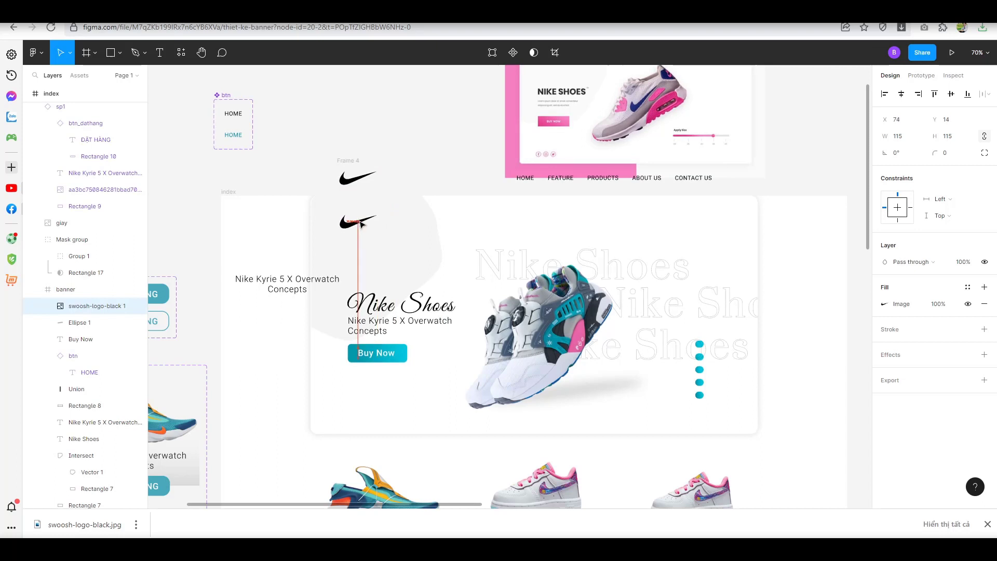
pyautogui.moveTo(362, 223); pyautogui.dragTo(367, 219)
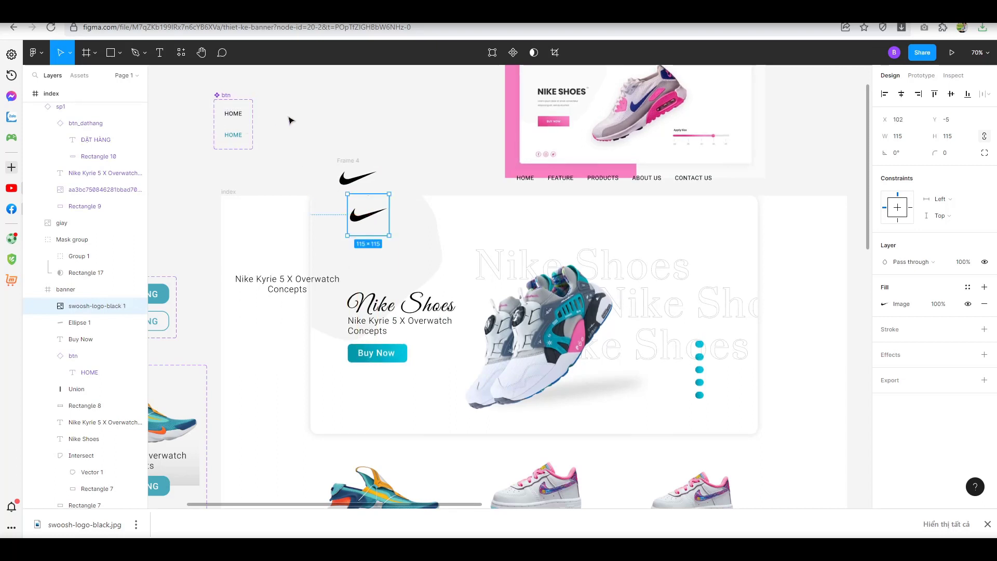
# - Copy the five nav buttons, HOME through CONTACT US, to the banner's top right
pyautogui.click(526, 182)
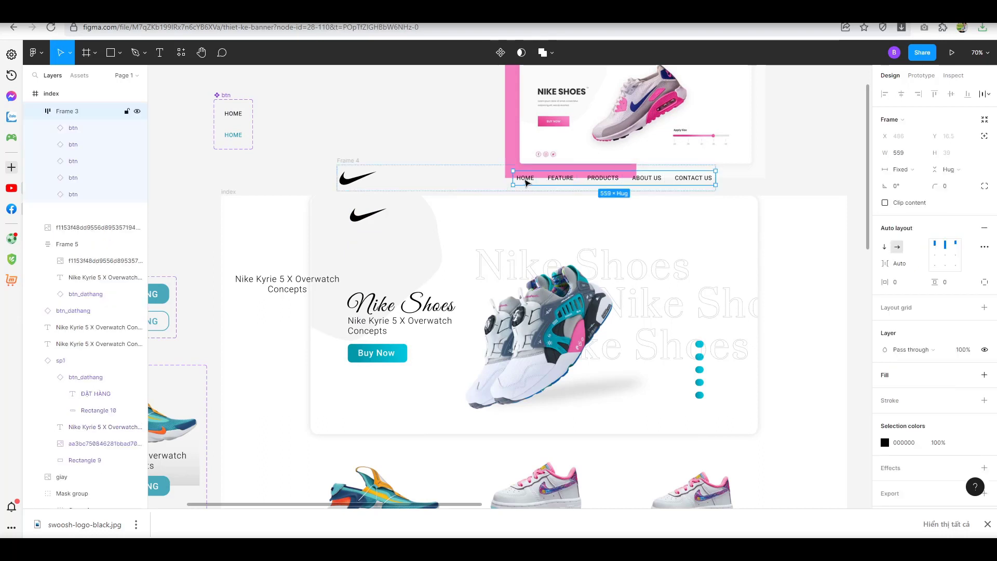
pyautogui.doubleClick(526, 182)
pyautogui.keyDown('shift'); pyautogui.click(553, 182); pyautogui.keyUp('shift')
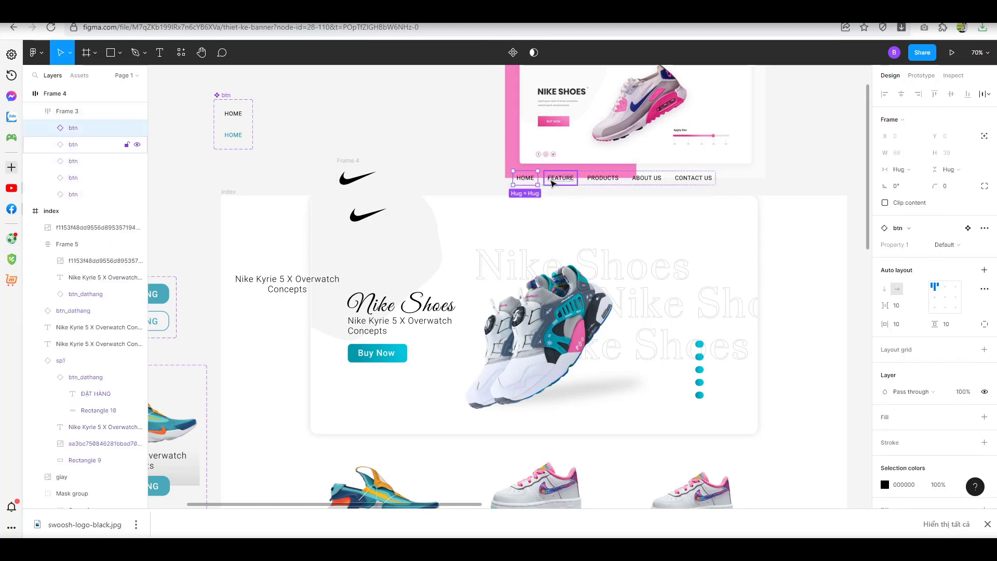
pyautogui.keyDown('shift'); pyautogui.click(598, 183); pyautogui.keyUp('shift')
pyautogui.keyDown('shift'); pyautogui.click(643, 183); pyautogui.keyUp('shift')
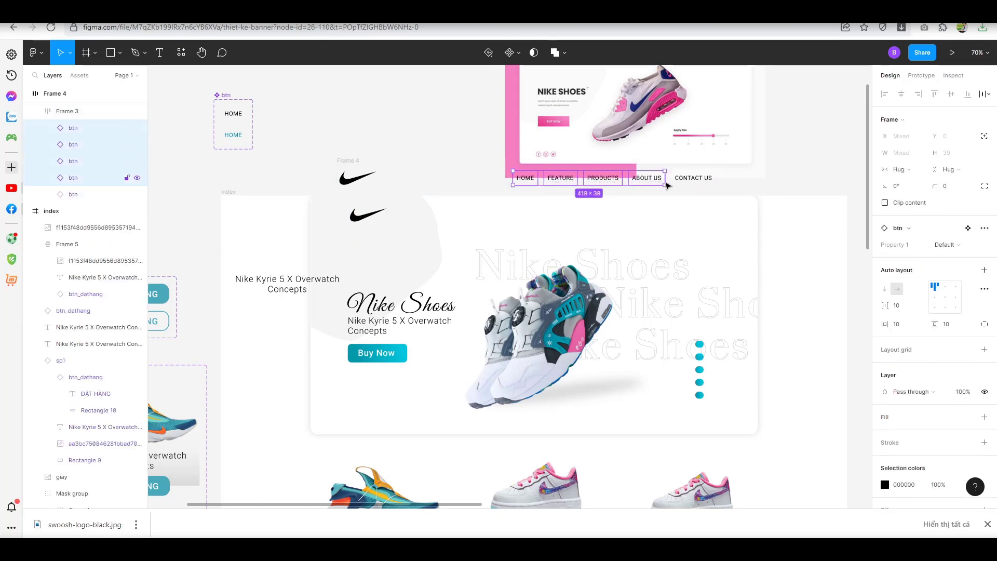
pyautogui.keyDown('shift'); pyautogui.click(680, 185); pyautogui.keyUp('shift')
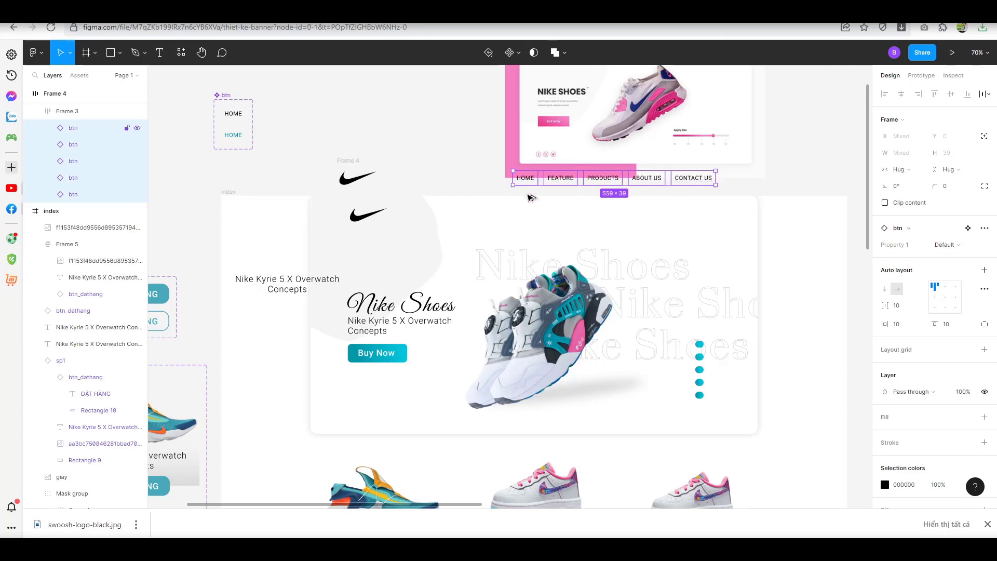
pyautogui.moveTo(526, 178); pyautogui.dragTo(521, 211)
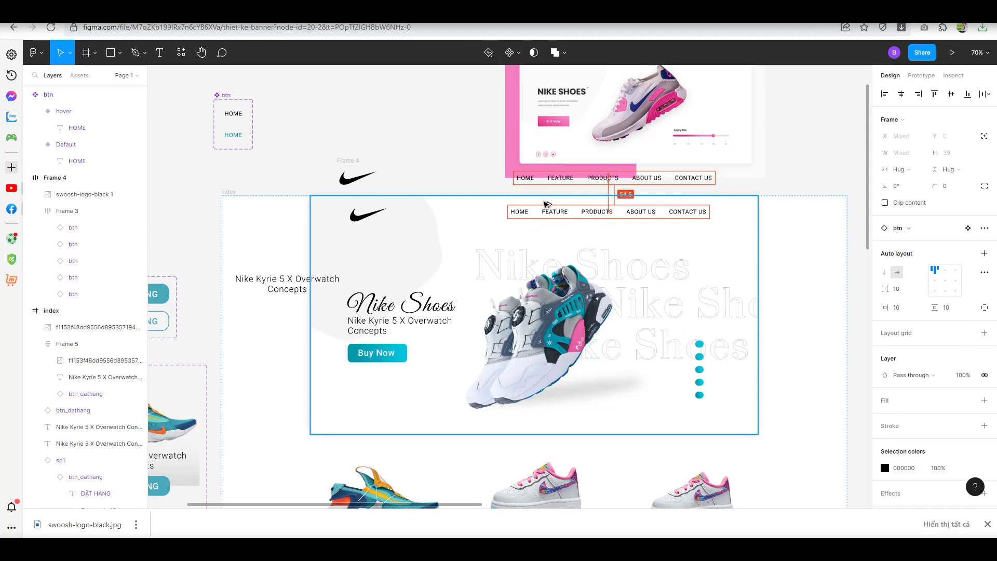
pyautogui.click(787, 181)
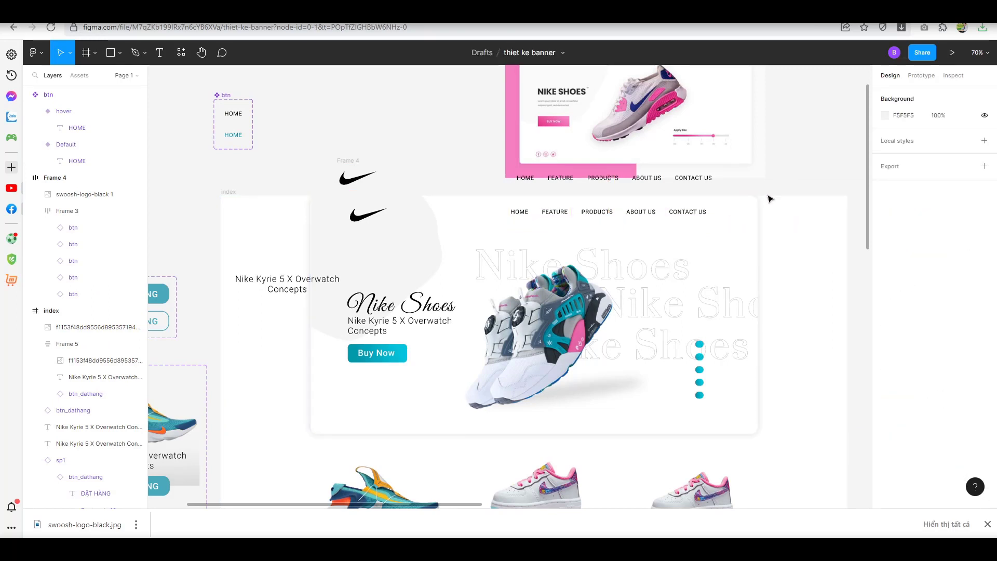
pyautogui.click(683, 216)
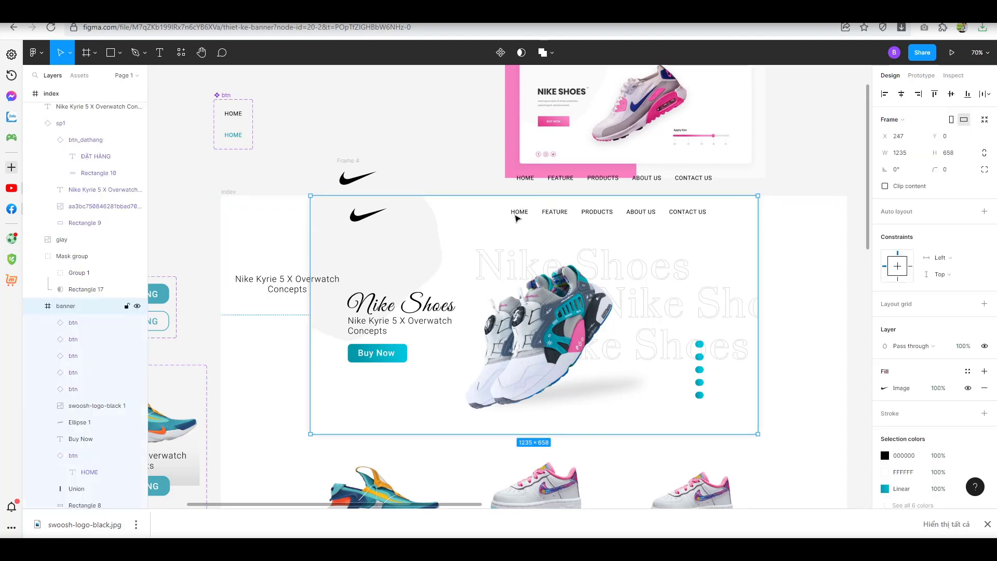
# - Wrap the banner's five nav buttons in auto layout Frame 6, with 18 spacing and hug sizing
pyautogui.click(72, 324)
pyautogui.click(72, 356)
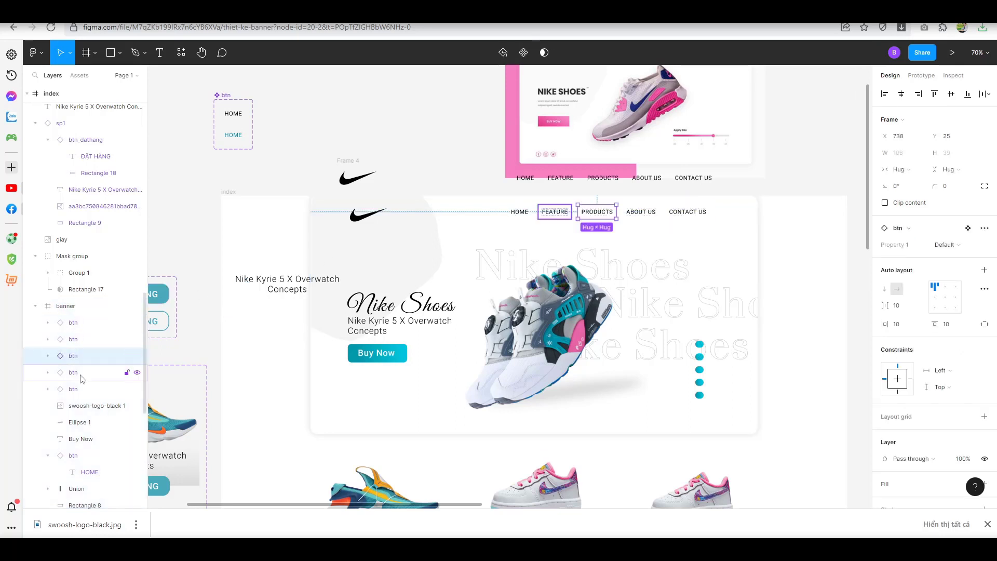
pyautogui.click(73, 389)
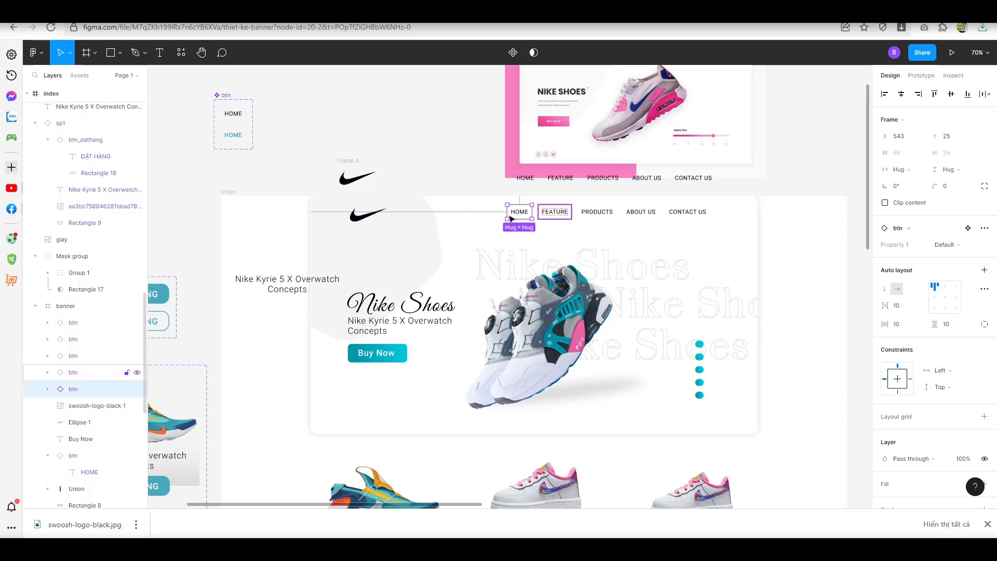
pyautogui.keyDown('shift'); pyautogui.click(558, 217); pyautogui.keyUp('shift')
pyautogui.keyDown('shift'); pyautogui.click(598, 216); pyautogui.keyUp('shift')
pyautogui.keyDown('shift'); pyautogui.click(641, 216); pyautogui.keyUp('shift')
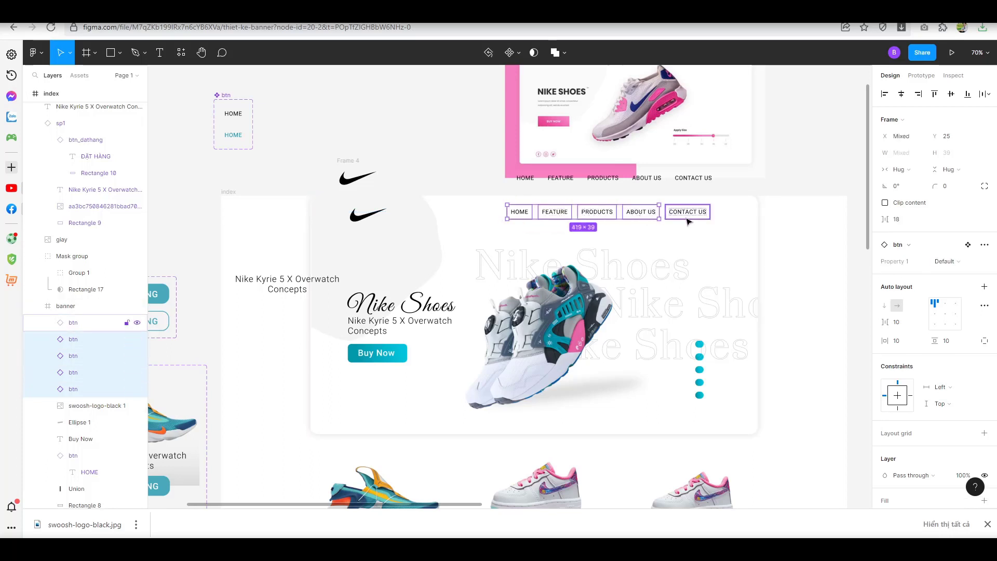
pyautogui.keyDown('shift'); pyautogui.click(687, 217); pyautogui.keyUp('shift')
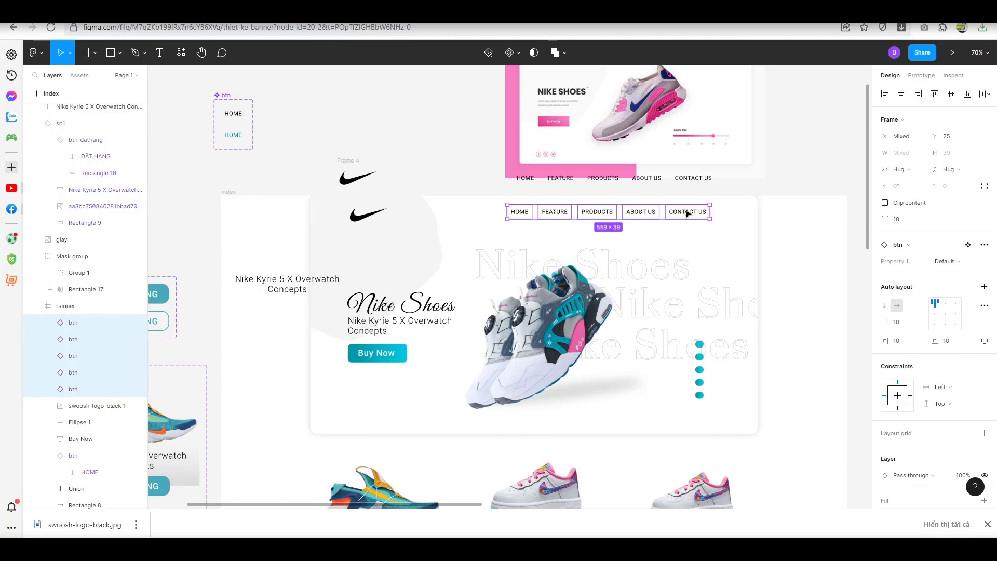
pyautogui.rightClick(686, 213)
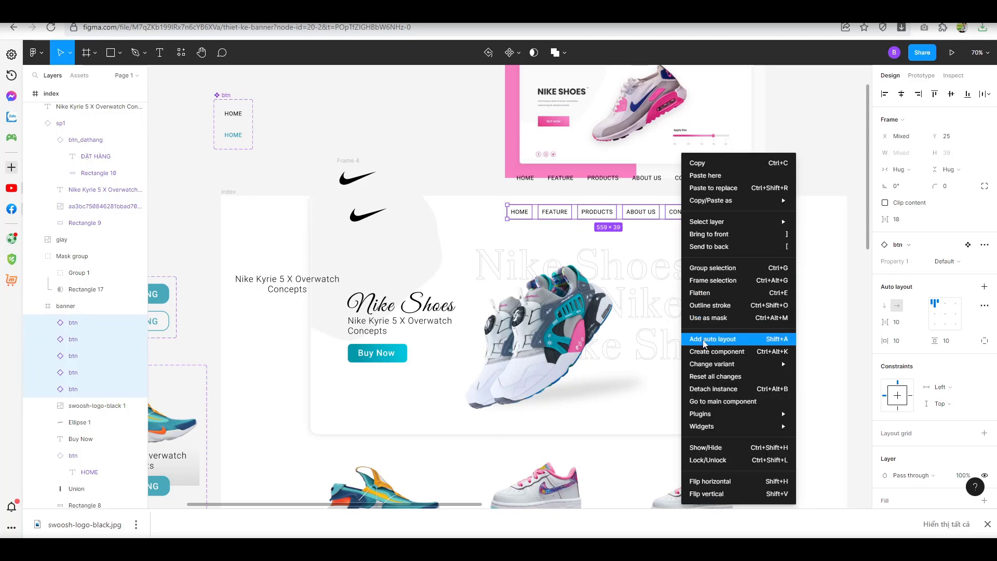
pyautogui.click(704, 344)
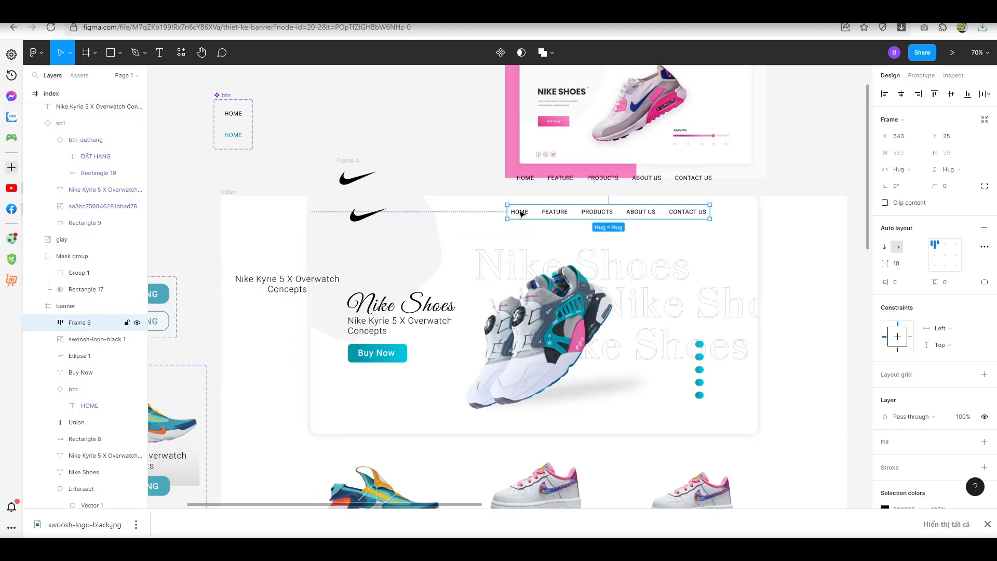
# - Combine the swoosh logo and Frame 6 into horizontal auto layout Frame 7
pyautogui.keyDown('shift'); pyautogui.click(363, 218); pyautogui.keyUp('shift')
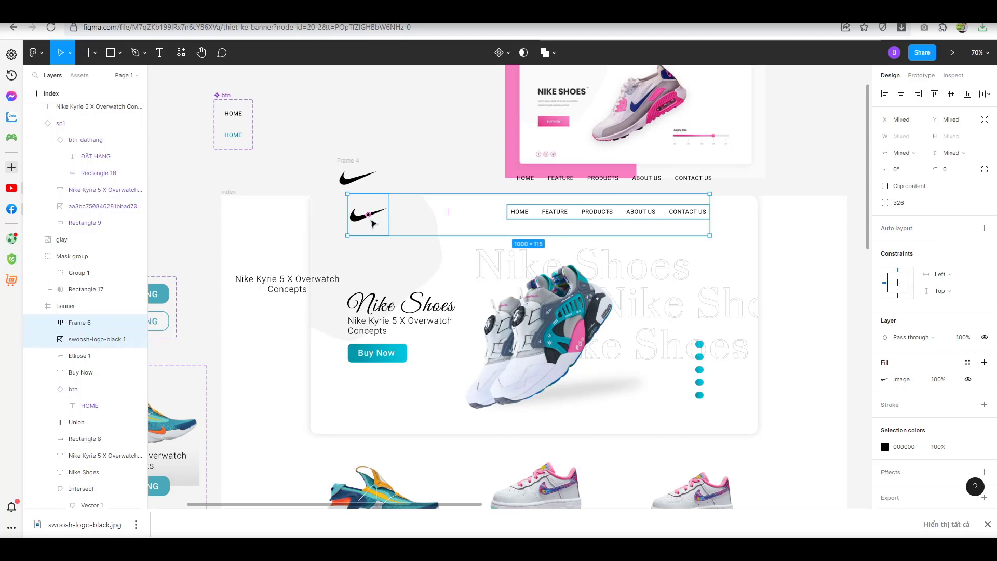
pyautogui.rightClick(362, 217)
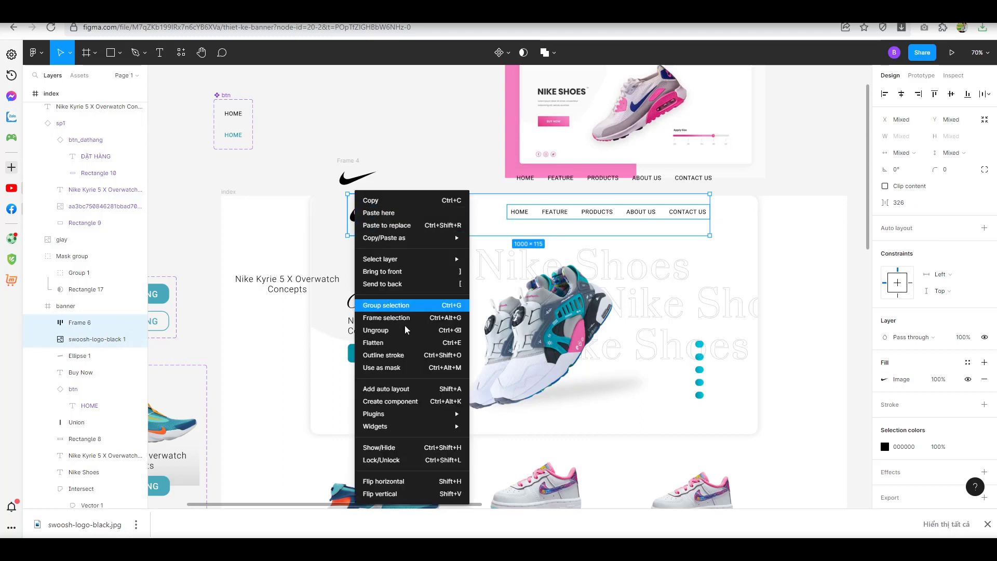
pyautogui.click(401, 393)
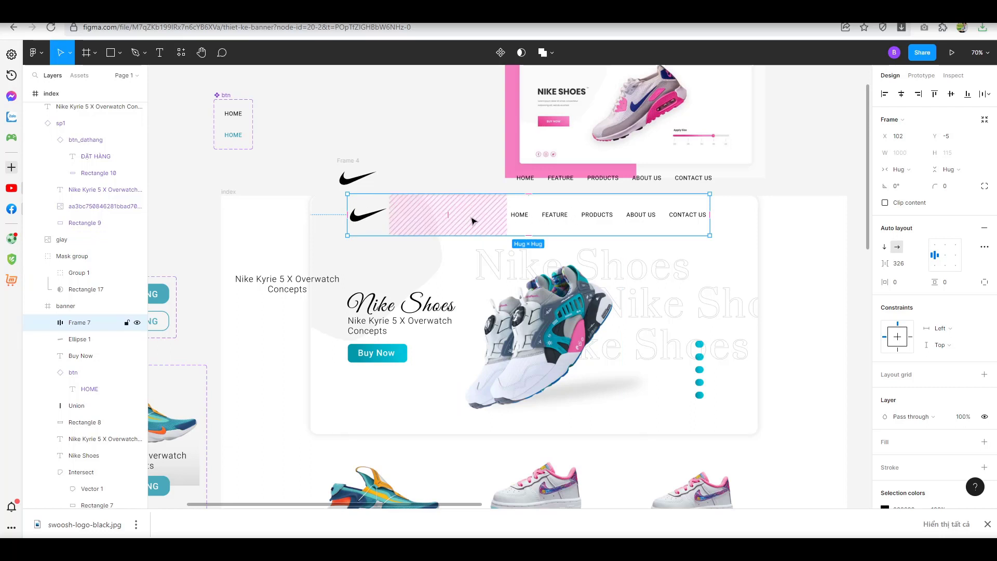
pyautogui.click(472, 220)
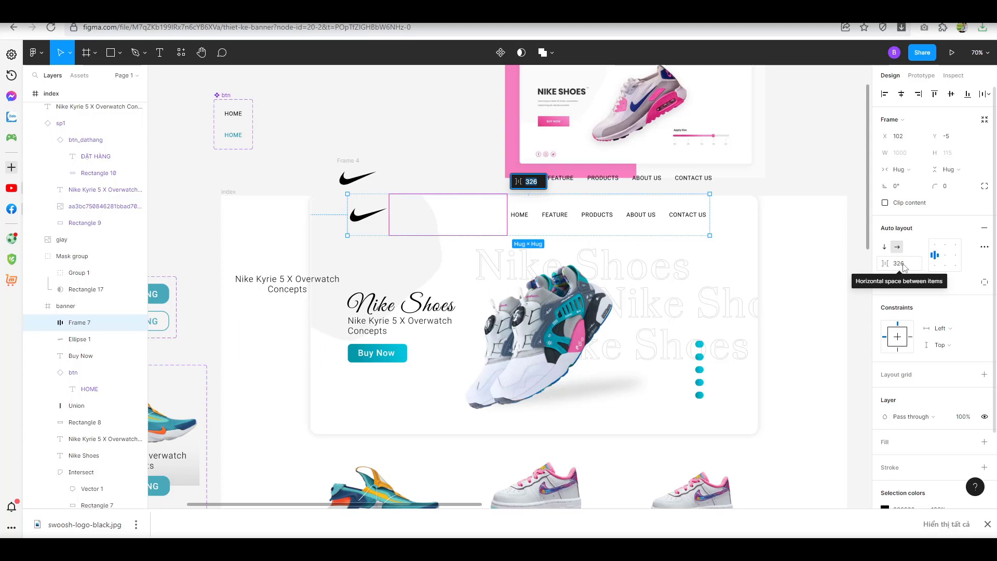
# - Set Frame 7's gap to Auto, resize it to 1082 × 86, and place it at X 76, Y 19
pyautogui.click(903, 264)
pyautogui.write('auto')
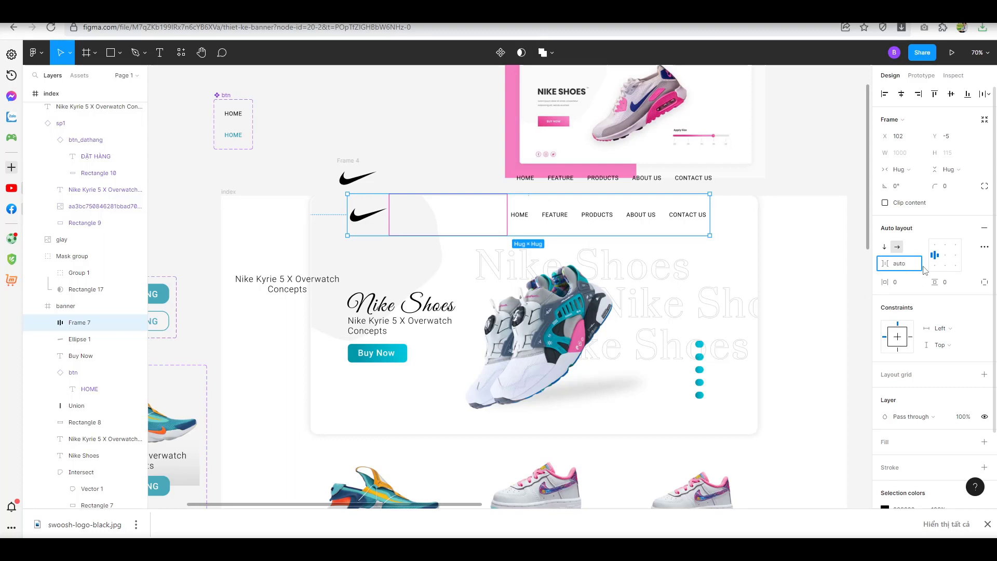
pyautogui.press('Return')
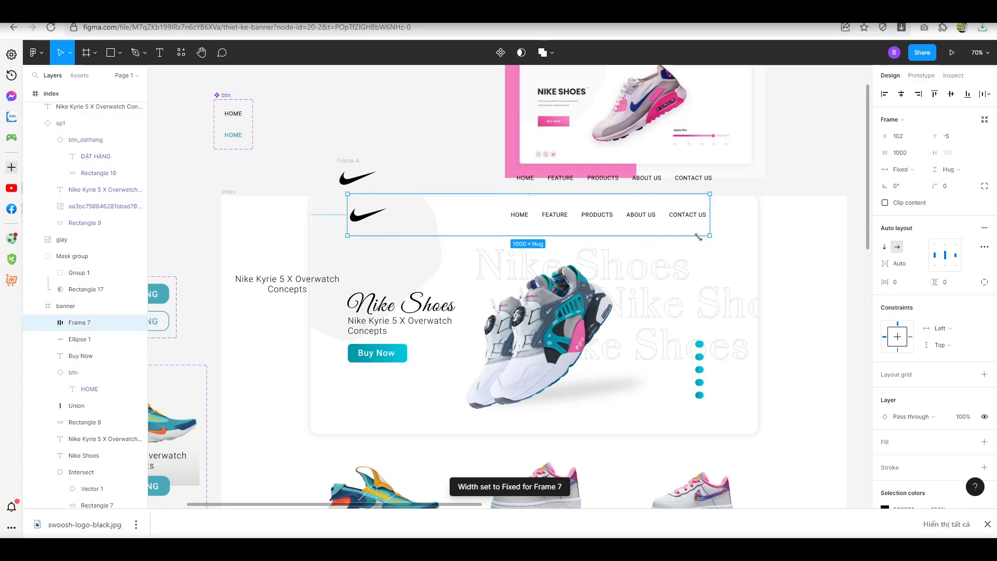
pyautogui.moveTo(598, 229); pyautogui.dragTo(739, 226)
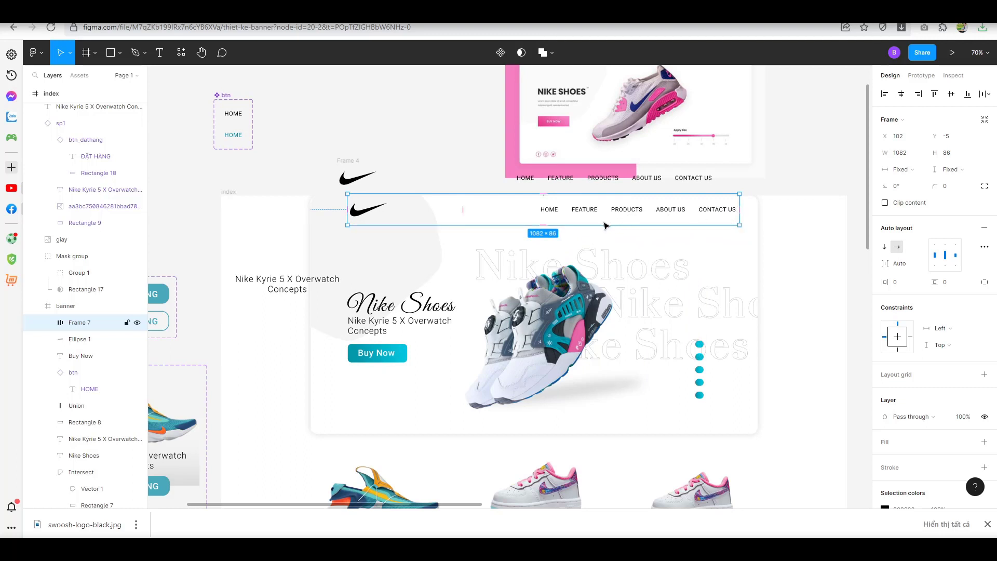
pyautogui.moveTo(625, 221)
pyautogui.mouseDown()
pyautogui.moveTo(589, 232)
pyautogui.moveTo(615, 229)
pyautogui.mouseUp()
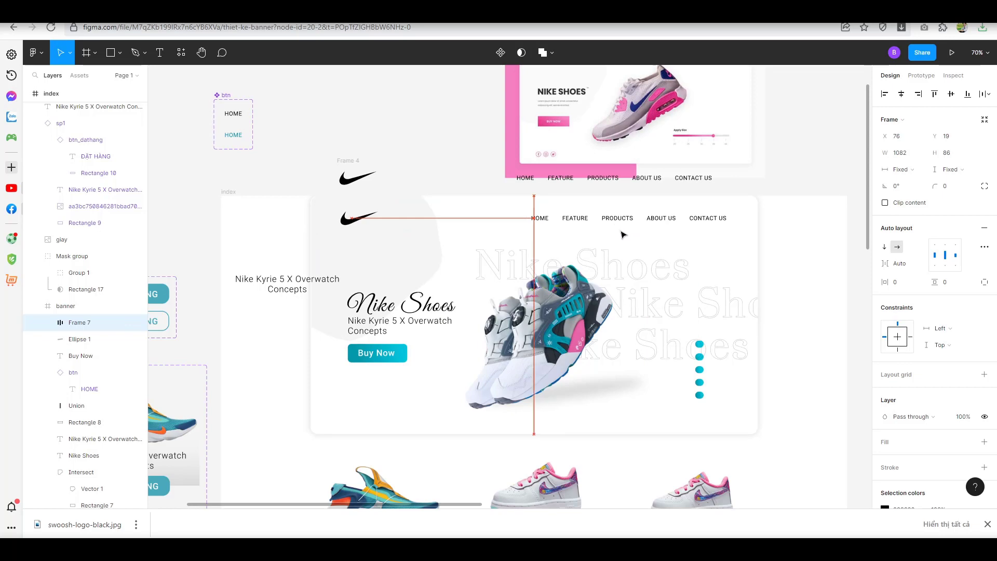
# - Wrap the third card's shoe image, caption and ĐẶT HÀNG button in vertical auto layout Frame 8
pyautogui.scroll(-5, 664, 318)
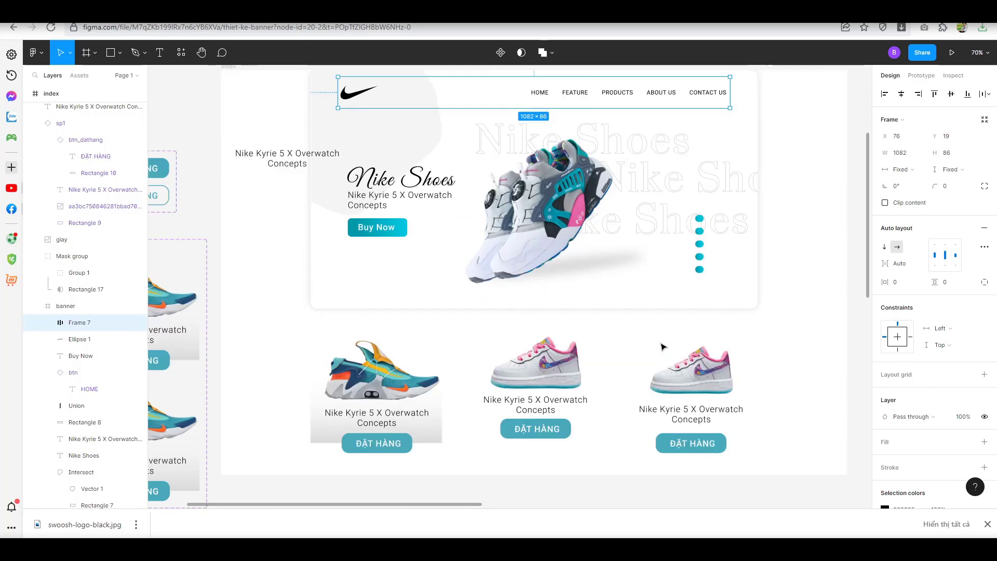
pyautogui.moveTo(540, 358); pyautogui.dragTo(690, 353)
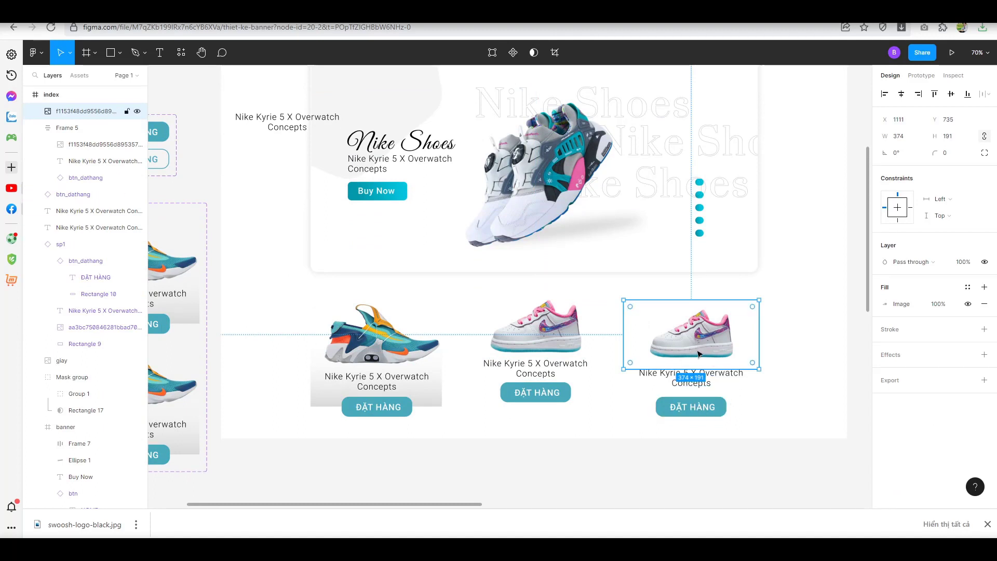
pyautogui.click(712, 384)
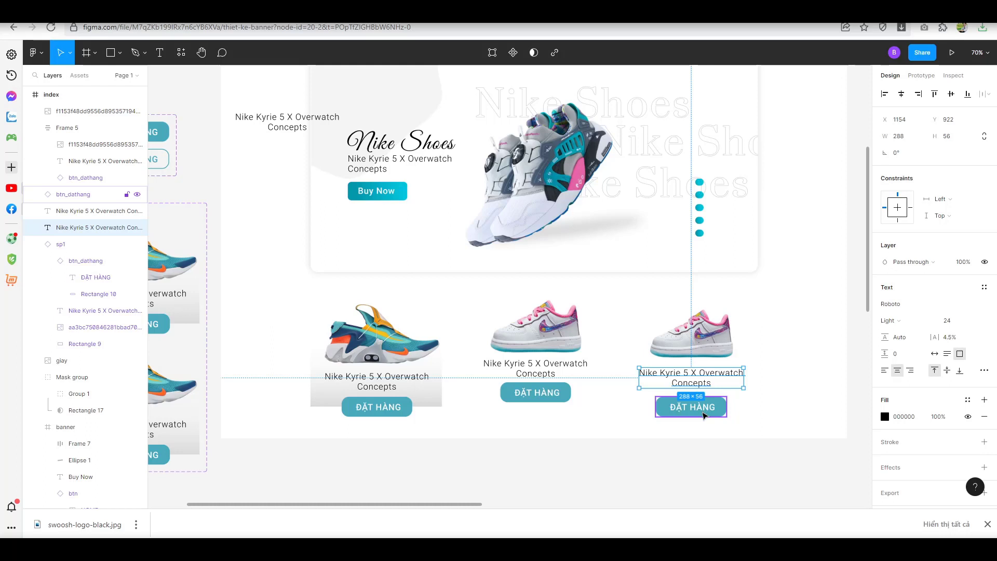
pyautogui.click(705, 411)
pyautogui.keyDown('shift'); pyautogui.click(711, 381); pyautogui.keyUp('shift')
pyautogui.keyDown('shift'); pyautogui.click(711, 346); pyautogui.keyUp('shift')
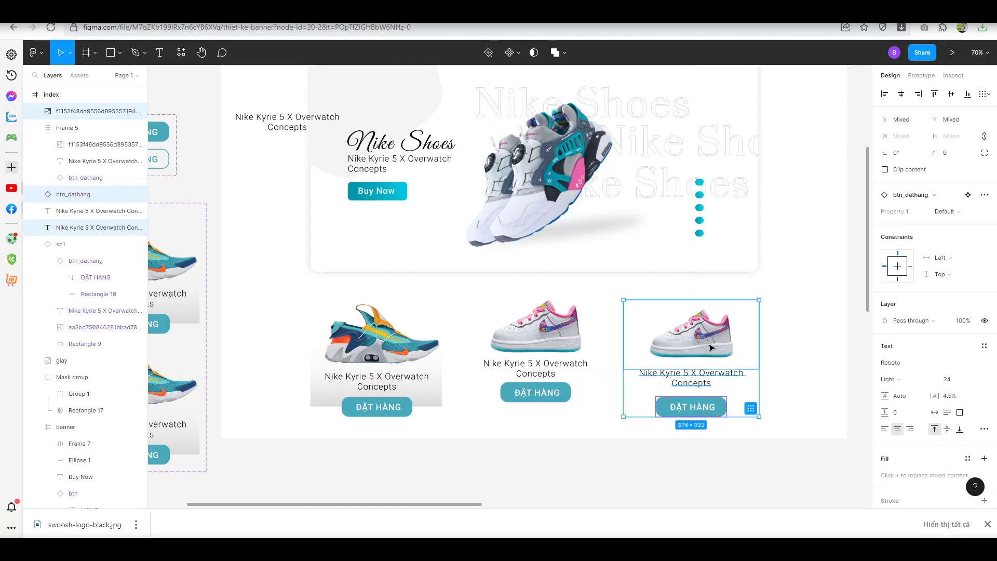
pyautogui.rightClick(710, 348)
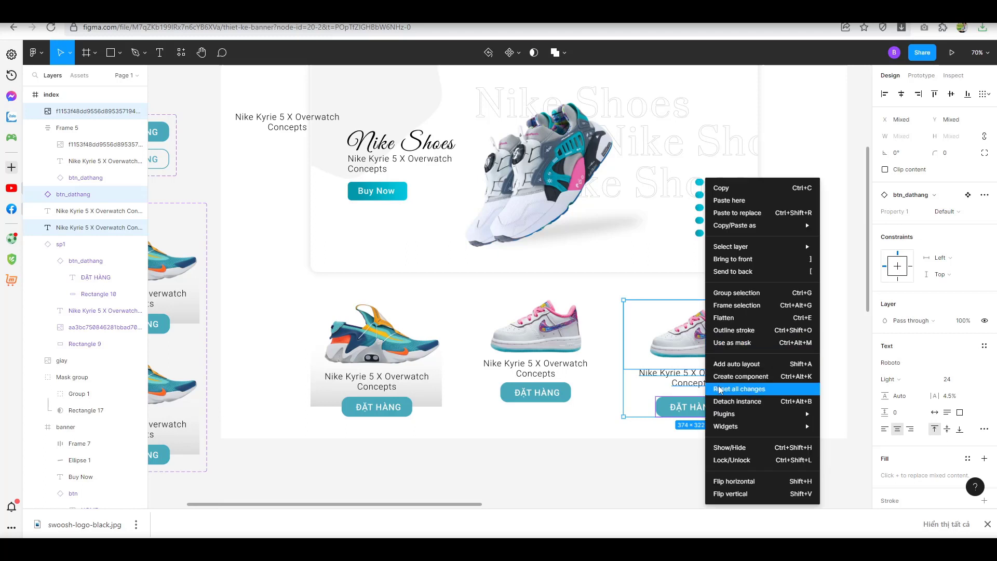
pyautogui.click(725, 363)
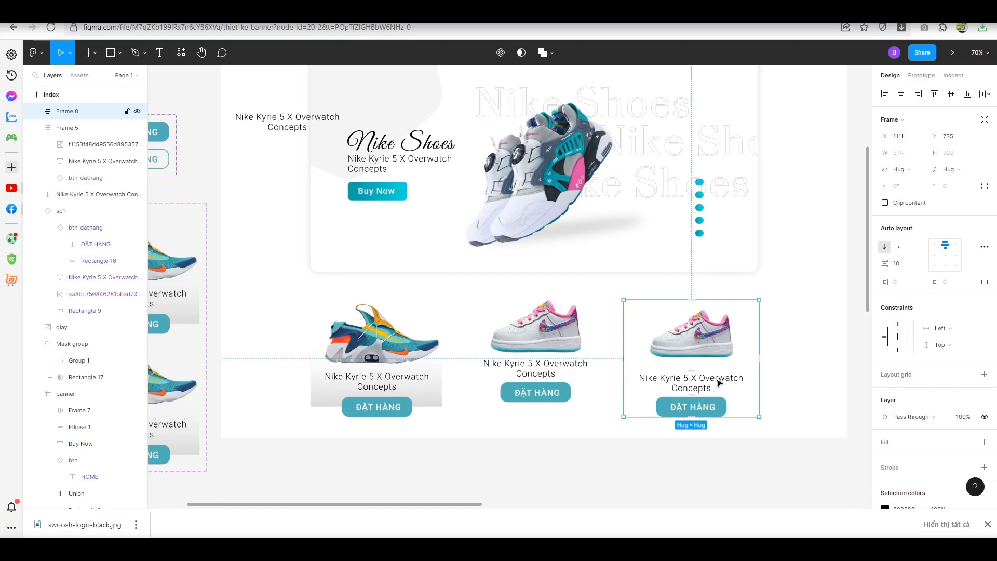
pyautogui.moveTo(690, 382)
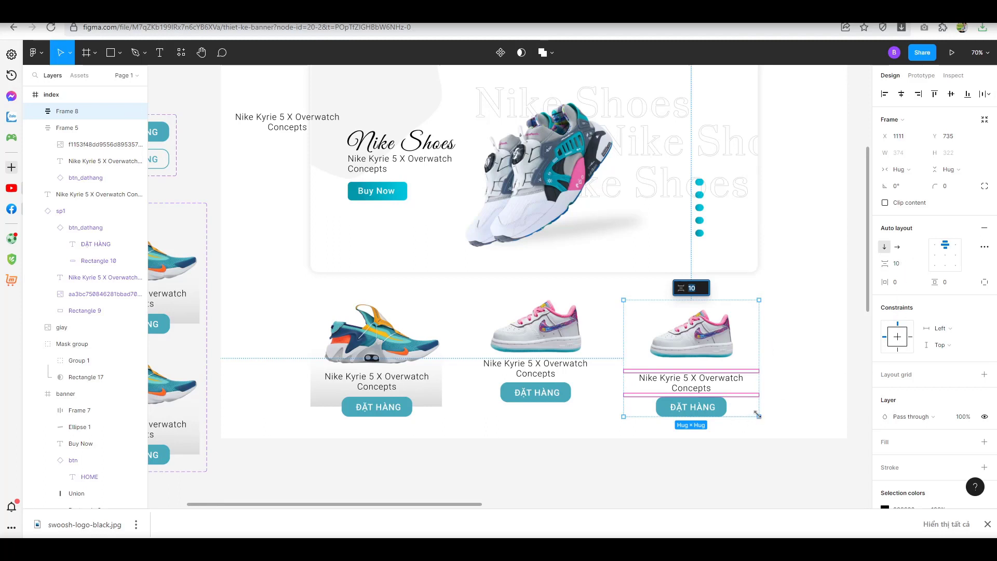
# - Resize Frame 8 to a fixed 413 × 337 and select its 374 × 191 shoe image
pyautogui.moveTo(758, 417)
pyautogui.mouseDown()
pyautogui.moveTo(767, 342)
pyautogui.moveTo(782, 423)
pyautogui.moveTo(774, 422)
pyautogui.mouseUp()
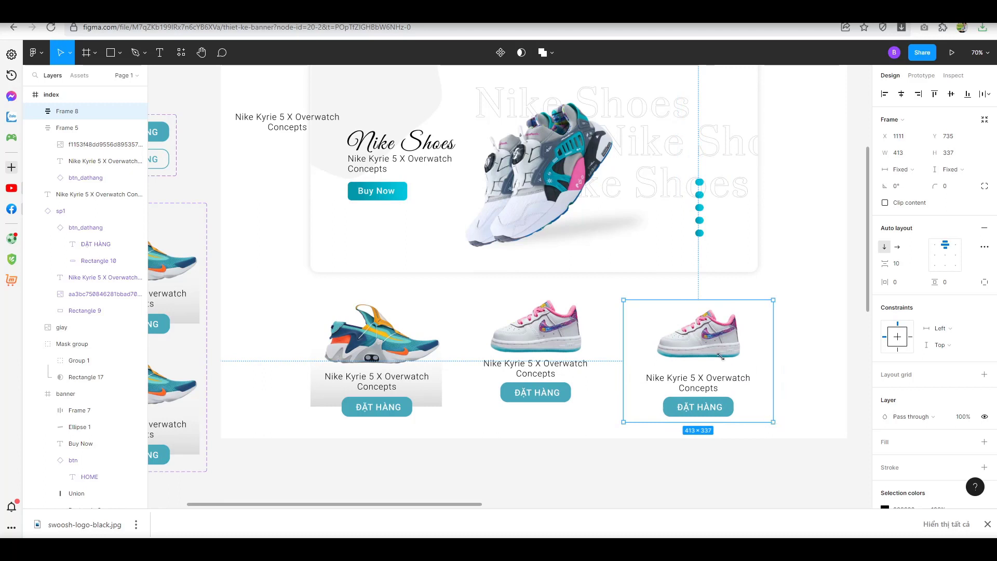
pyautogui.doubleClick(707, 347)
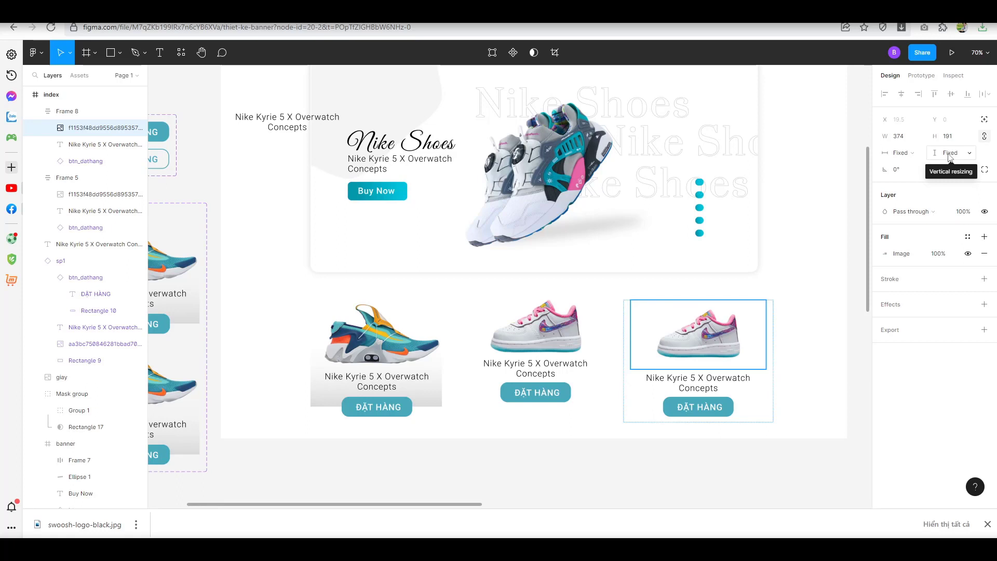
# - Set the shoe image to Fill container width and height, then reselect the 413 × 337 card frame
pyautogui.click(907, 157)
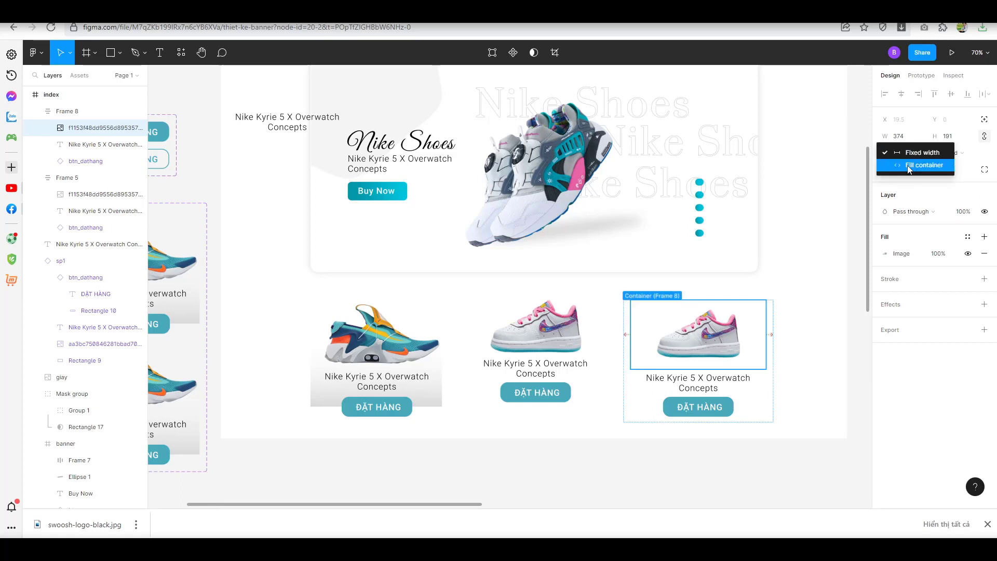
pyautogui.click(908, 167)
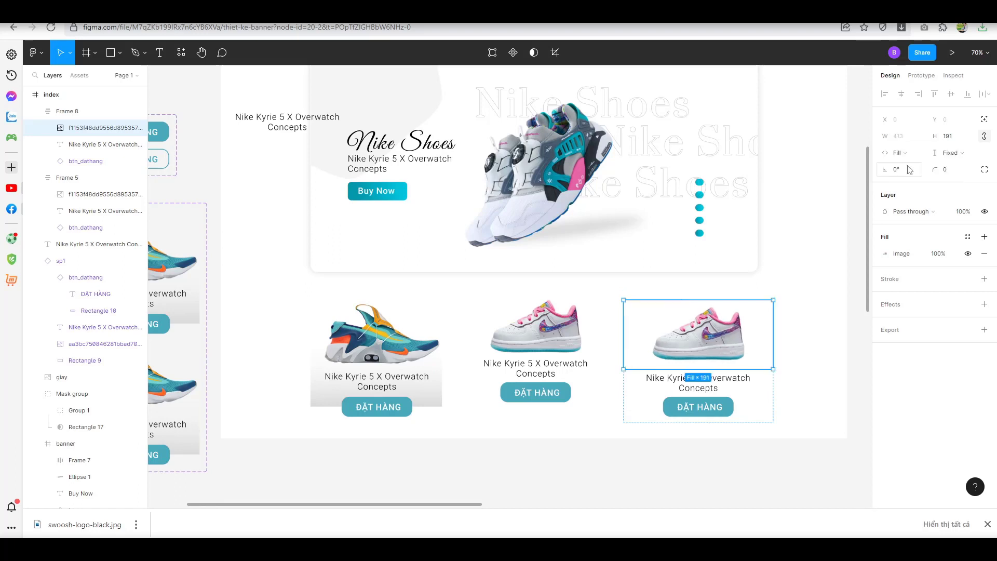
pyautogui.click(959, 156)
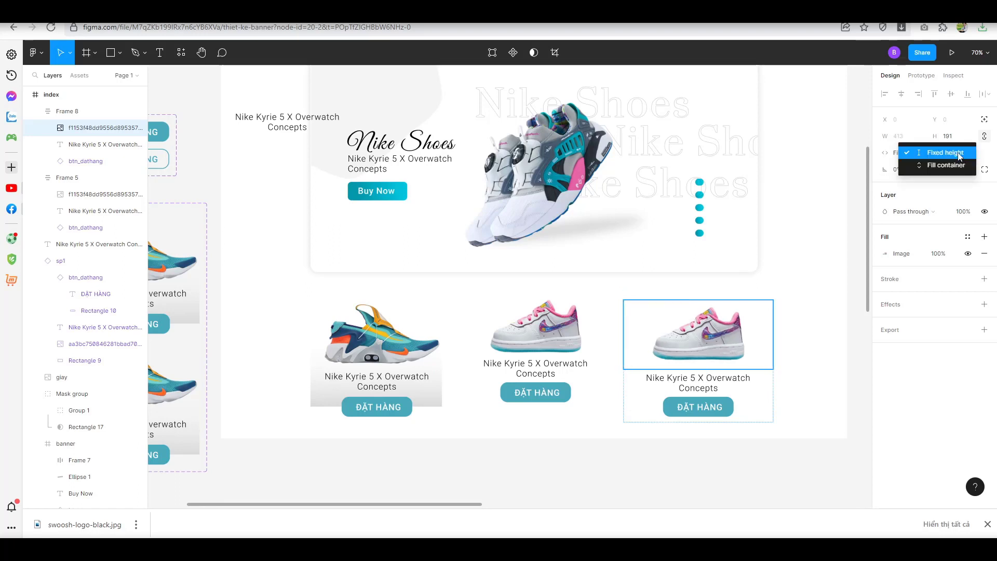
pyautogui.click(946, 165)
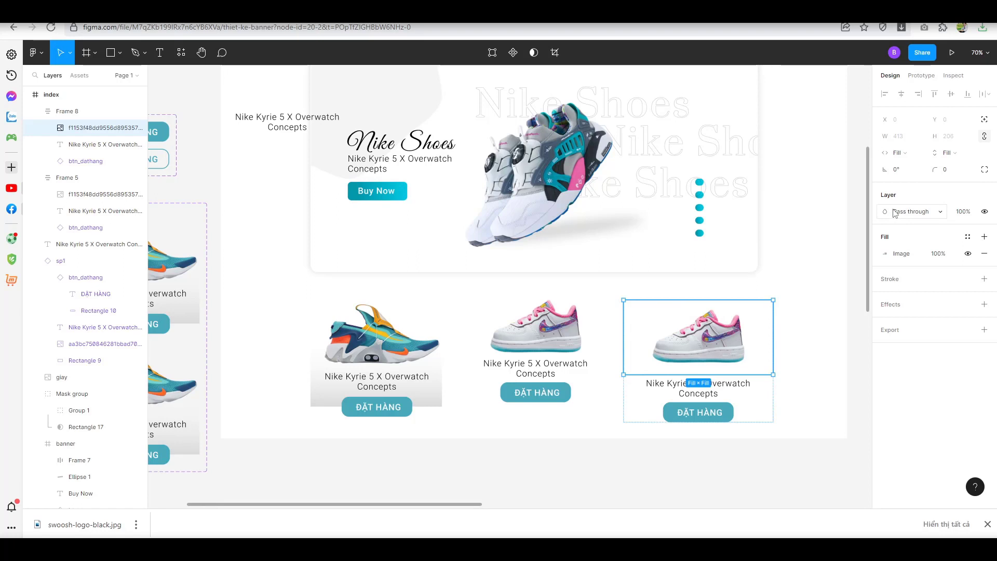
pyautogui.click(806, 326)
pyautogui.click(673, 333)
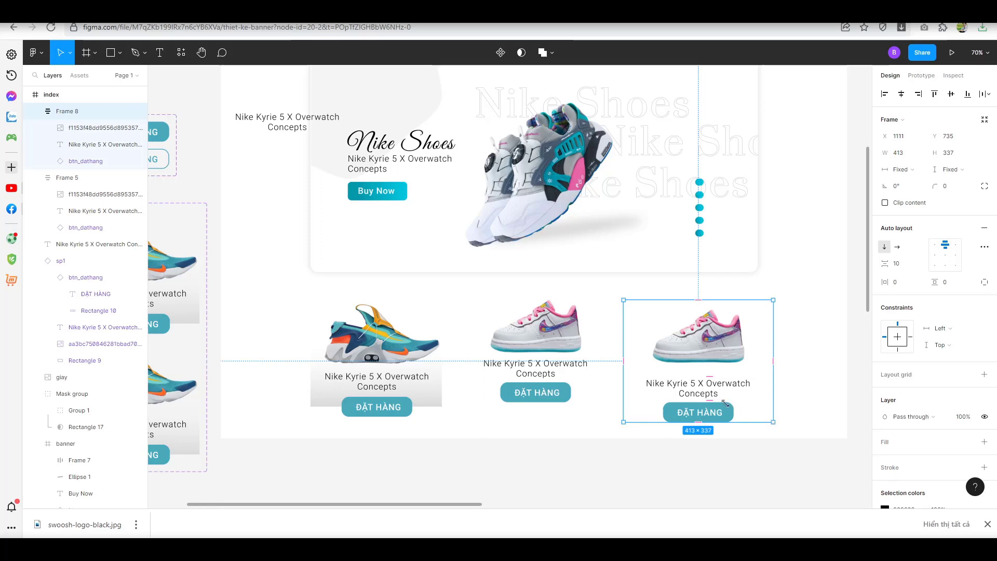
# - Set the card caption to Fill container width so it spans 413 px on one line
pyautogui.moveTo(725, 403)
pyautogui.mouseDown()
pyautogui.moveTo(790, 423)
pyautogui.moveTo(749, 416)
pyautogui.moveTo(791, 422)
pyautogui.moveTo(774, 418)
pyautogui.mouseUp()
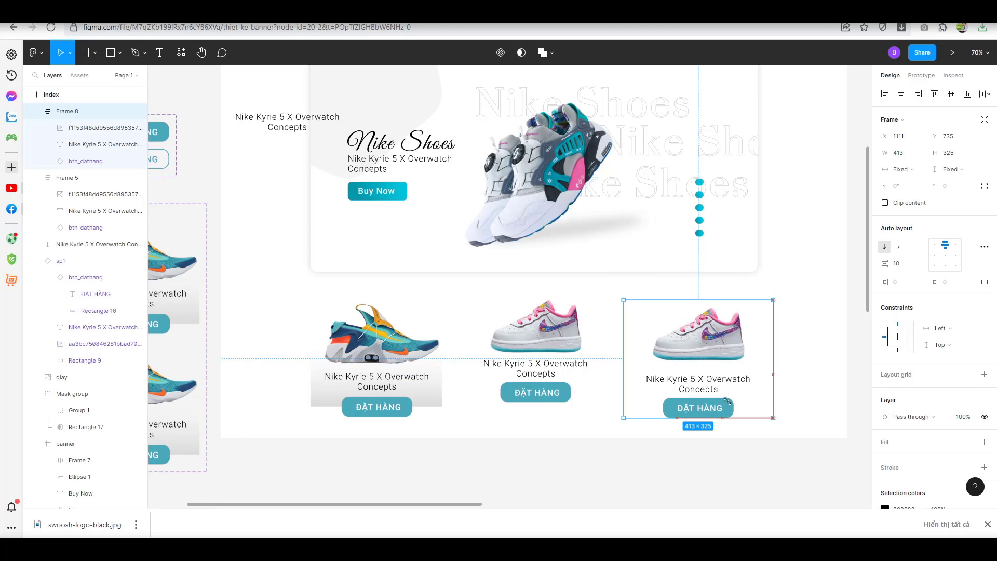
pyautogui.click(694, 386)
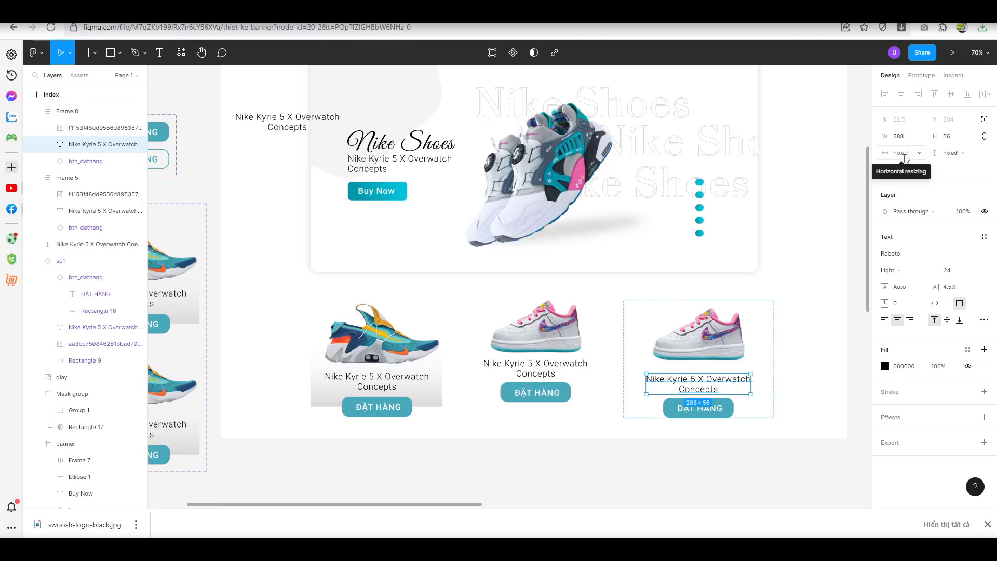
pyautogui.click(904, 158)
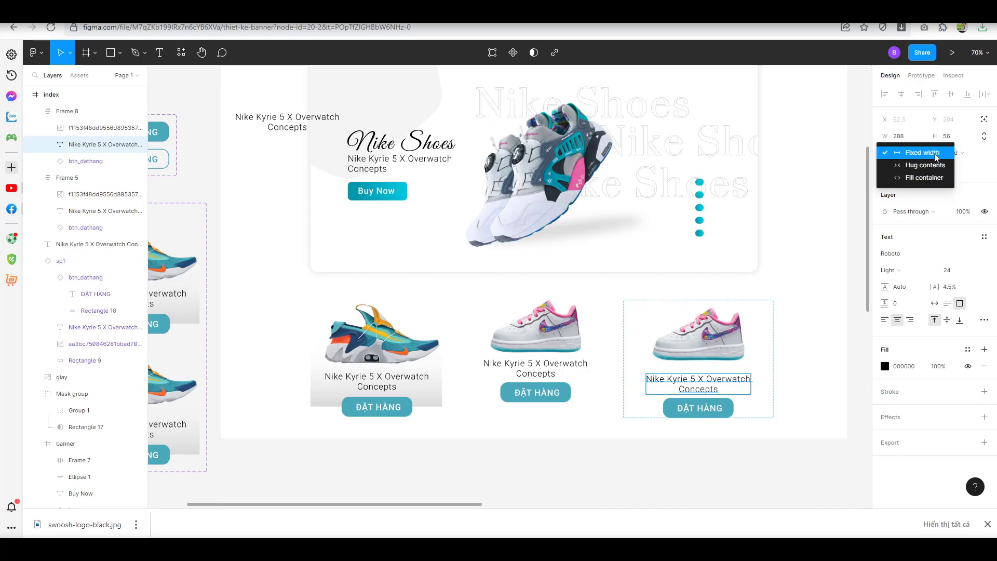
pyautogui.click(928, 178)
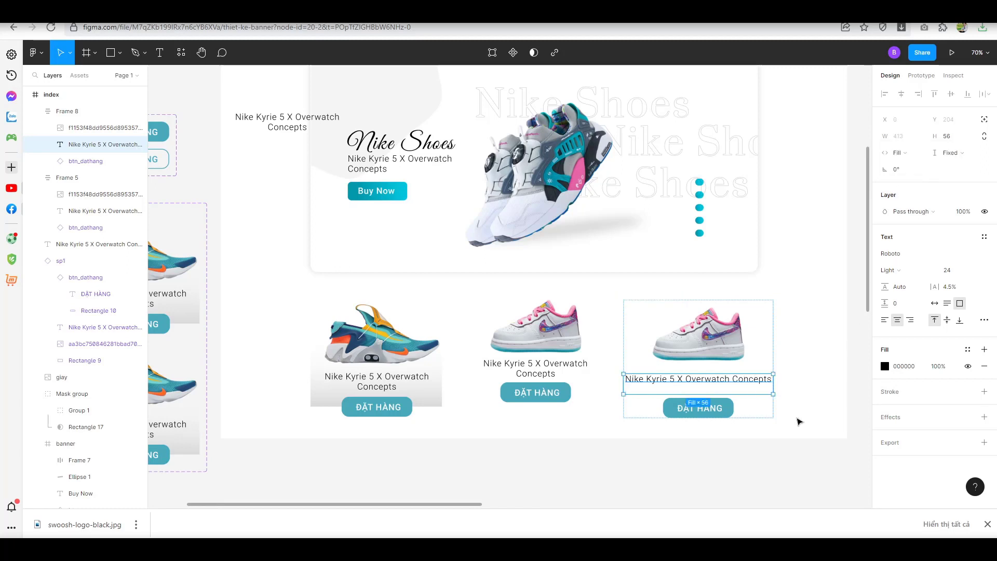
pyautogui.click(772, 415)
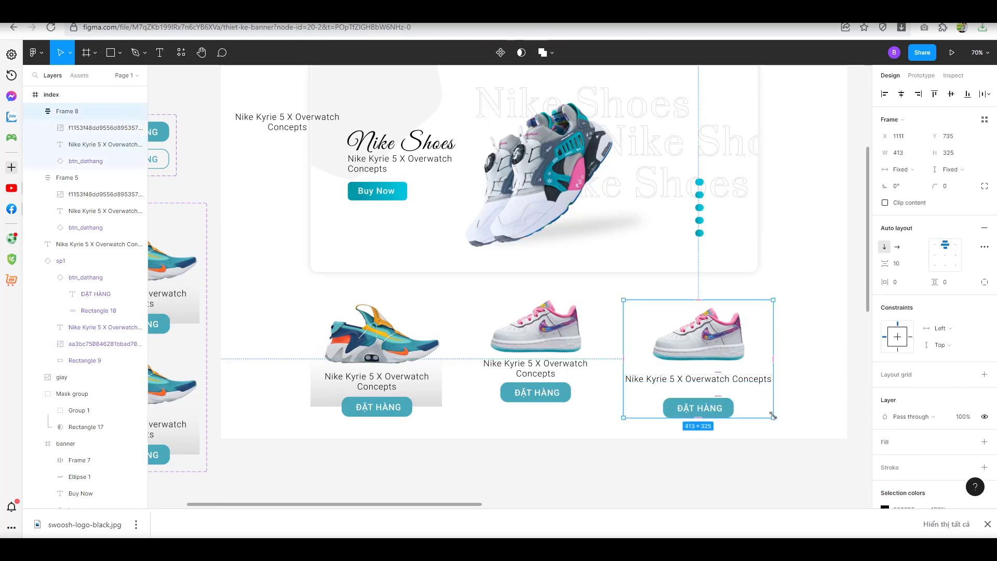
# - Resize Frame 8 to 304 × 307 so the image and two-line caption reflow
pyautogui.moveTo(774, 417)
pyautogui.mouseDown()
pyautogui.moveTo(765, 394)
pyautogui.moveTo(757, 404)
pyautogui.moveTo(739, 399)
pyautogui.moveTo(772, 398)
pyautogui.moveTo(707, 416)
pyautogui.moveTo(733, 453)
pyautogui.moveTo(733, 475)
pyautogui.moveTo(734, 391)
pyautogui.moveTo(734, 411)
pyautogui.mouseUp()
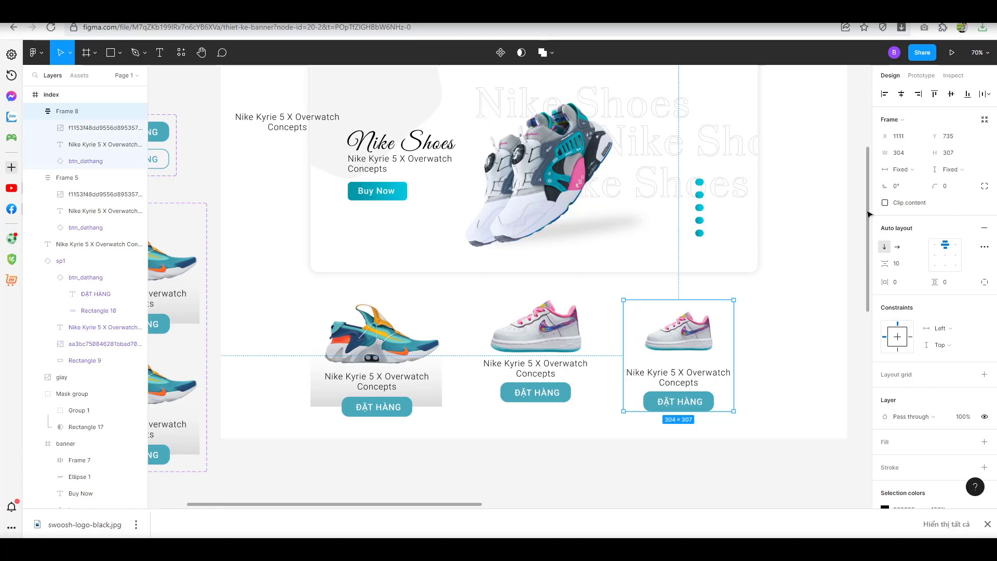
pyautogui.moveTo(870, 199)
pyautogui.mouseDown()
pyautogui.moveTo(870, 130)
pyautogui.moveTo(870, 160)
pyautogui.mouseUp()
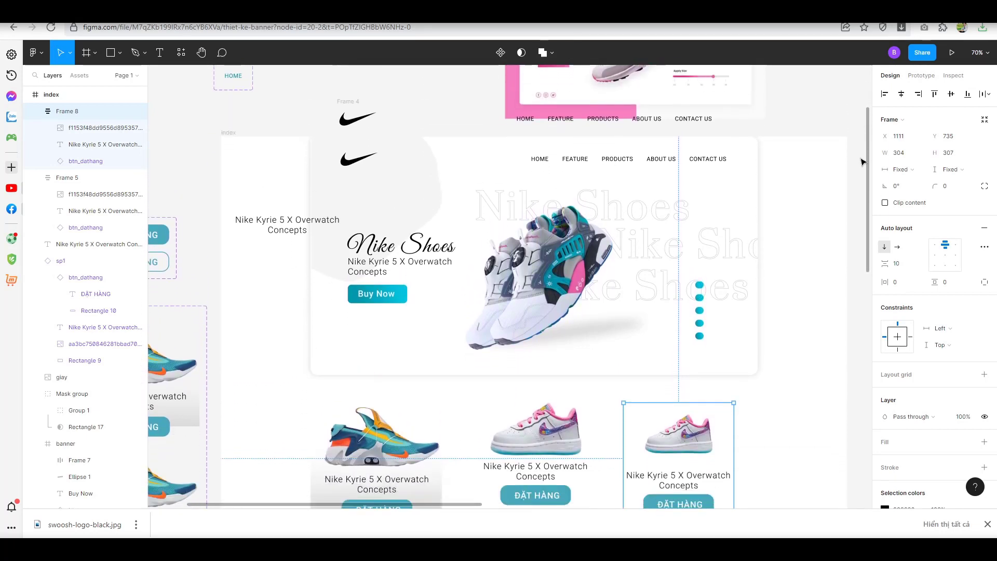